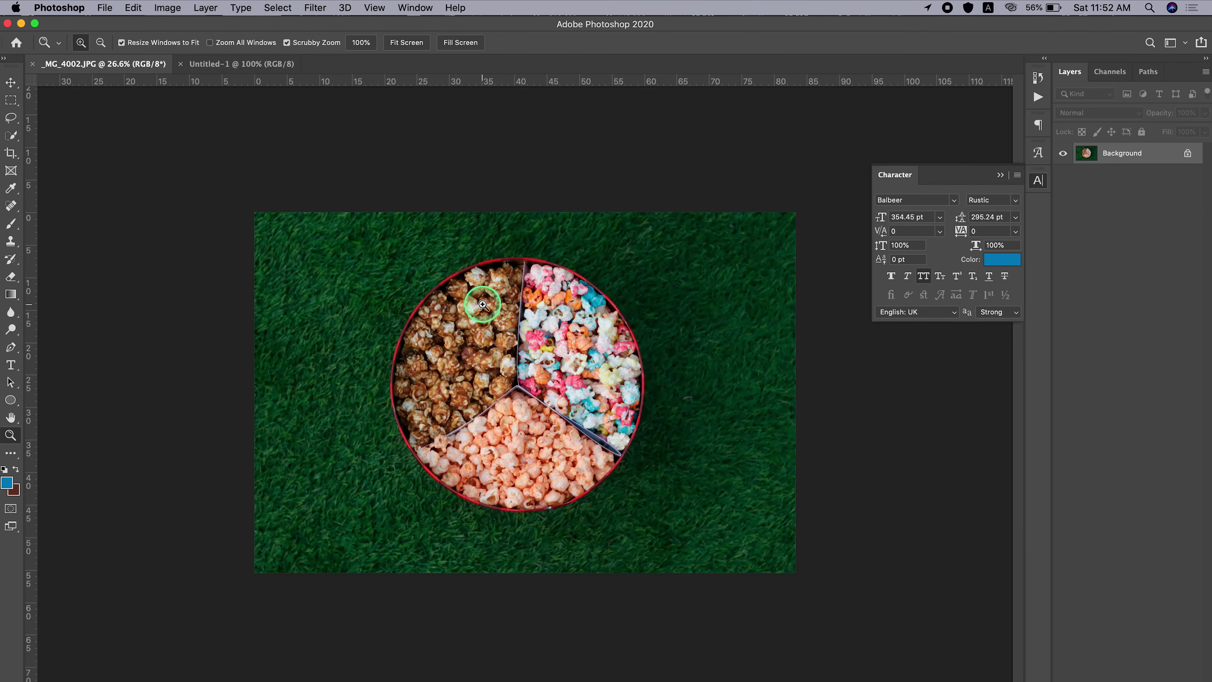
Convert the pasted popcorn photo to a Smart Object, scale it to fit, and mask it to a circle.
right_click(1142, 159)
left_click(1032, 303)
key("ctrl+t")
mouse_move(522, 176)
left_mouse_down()
mouse_move(514, 312)
mouse_move(491, 339)
mouse_move(466, 339)
left_mouse_up()
key("Return")
left_click(315, 7)
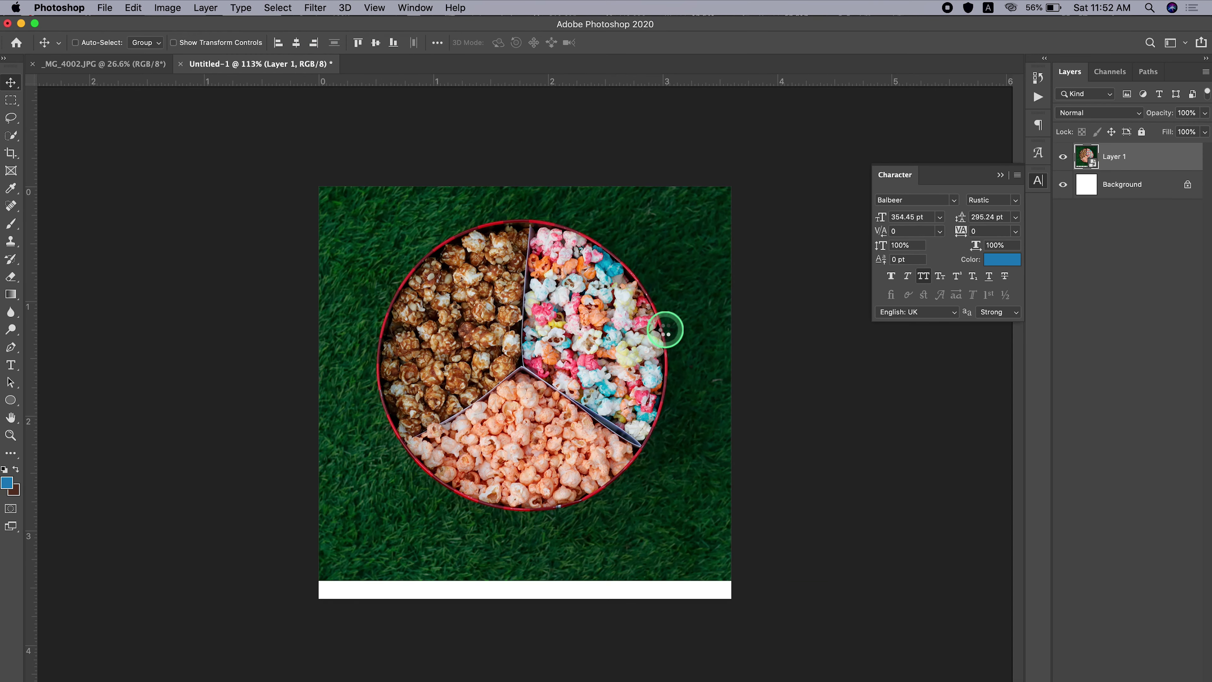
left_click(1117, 677)
Apply a Camera Raw filter with Auto tone, slightly deeper blacks, and Whites at +49.
left_click(315, 7)
left_click(347, 89)
left_click(1066, 170)
left_click_drag(1045, 331, 1053, 330)
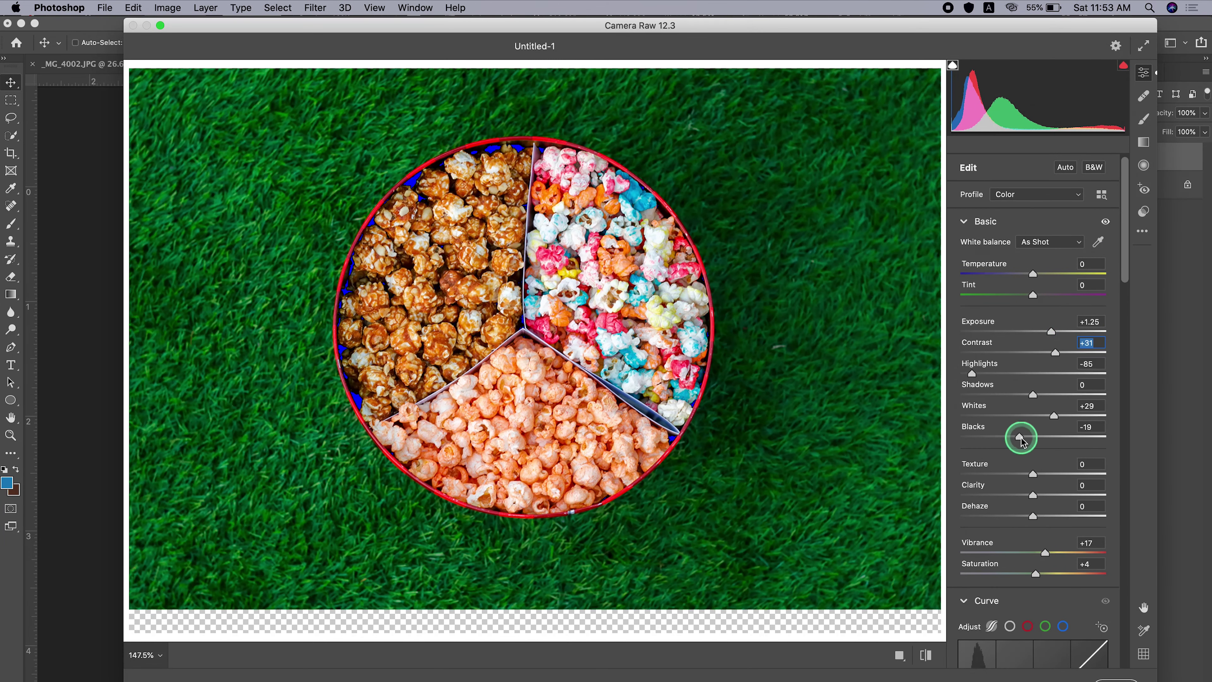
left_click_drag(1058, 416, 1071, 416)
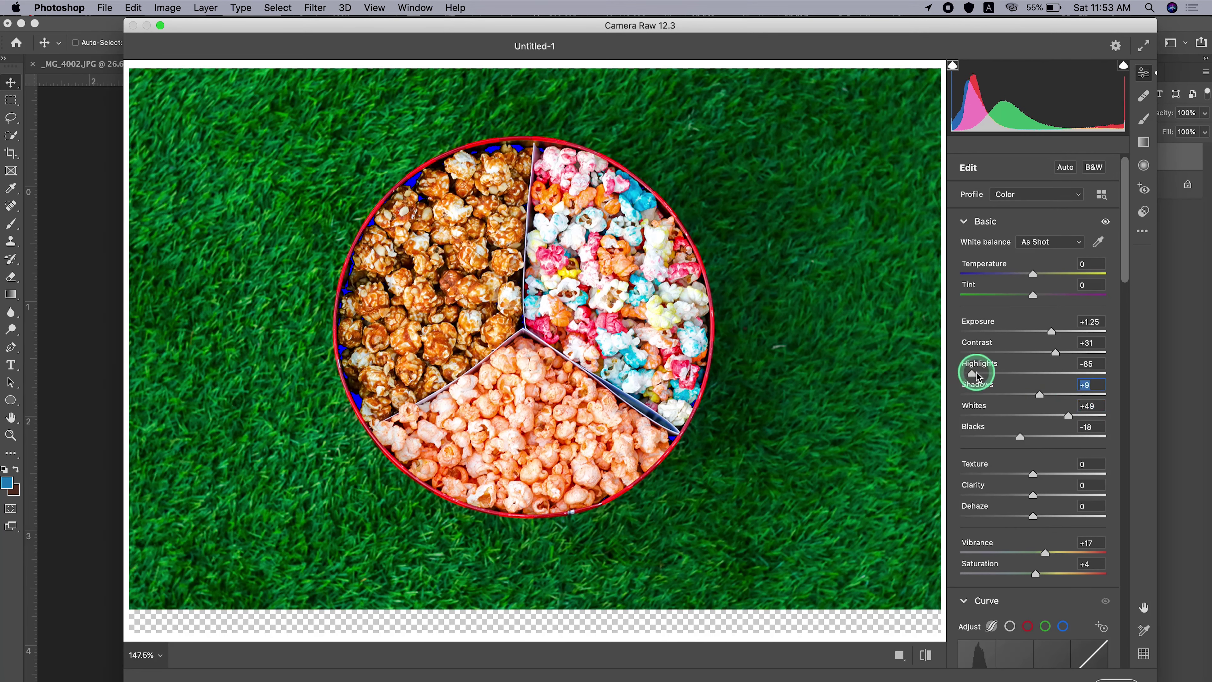
left_click_drag(977, 375, 962, 375)
left_click_drag(1052, 331, 1048, 331)
scroll(1060, 540, "down", 1)
left_click_drag(1035, 489, 1039, 489)
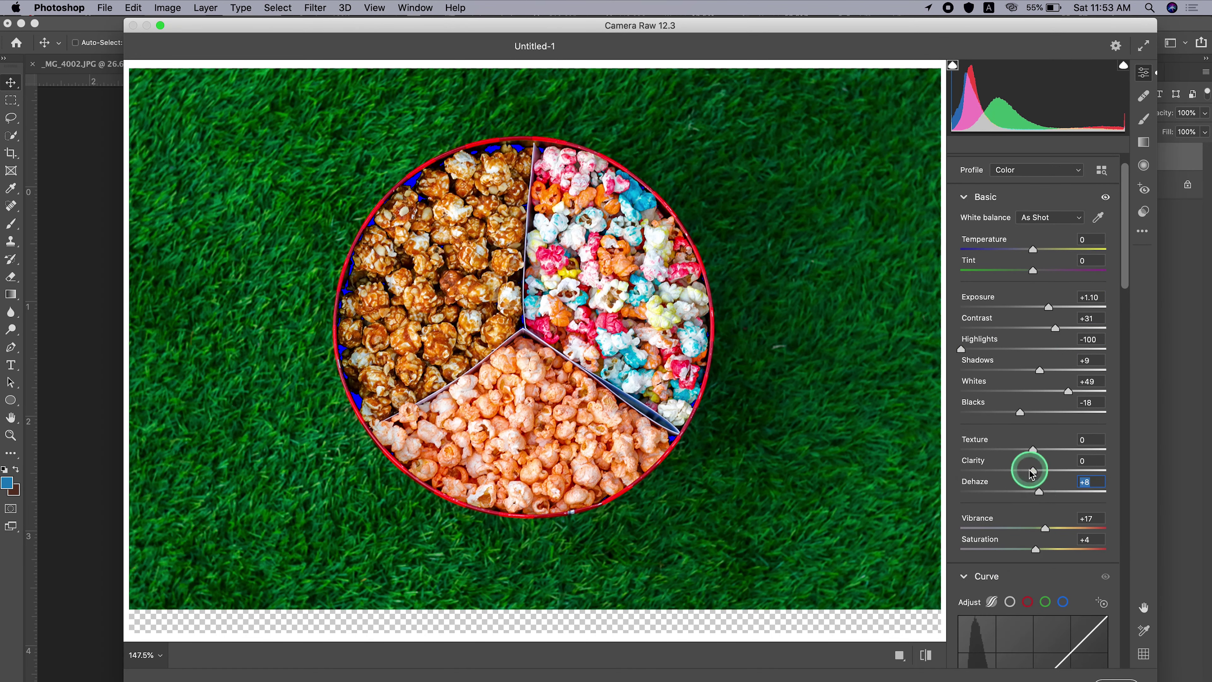
left_click(1117, 676)
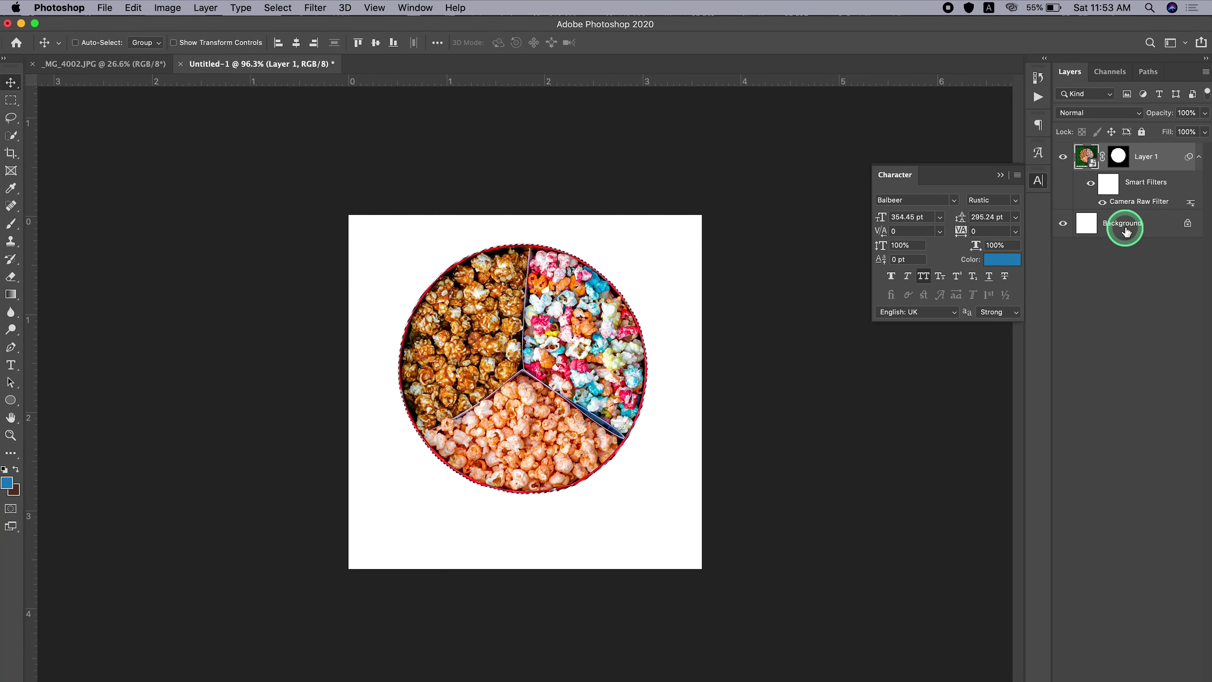
Fill the tin's circle selection with black on a new layer above the background.
left_click(1126, 233)
key("super+shift+alt+n")
key("shift+BackSpace")
left_click(597, 220)
left_click(620, 355)
key("Return")
Stretch the black circle slightly wider and downward into a shadow shape.
key("super+t")
left_click_drag(647, 369, 652, 376)
left_click_drag(522, 496, 522, 503)
key("Return")
Soften the shadow with a large Gaussian Blur, set it to 74% opacity, and nudge it lower right.
left_click(315, 8)
left_click(614, 211)
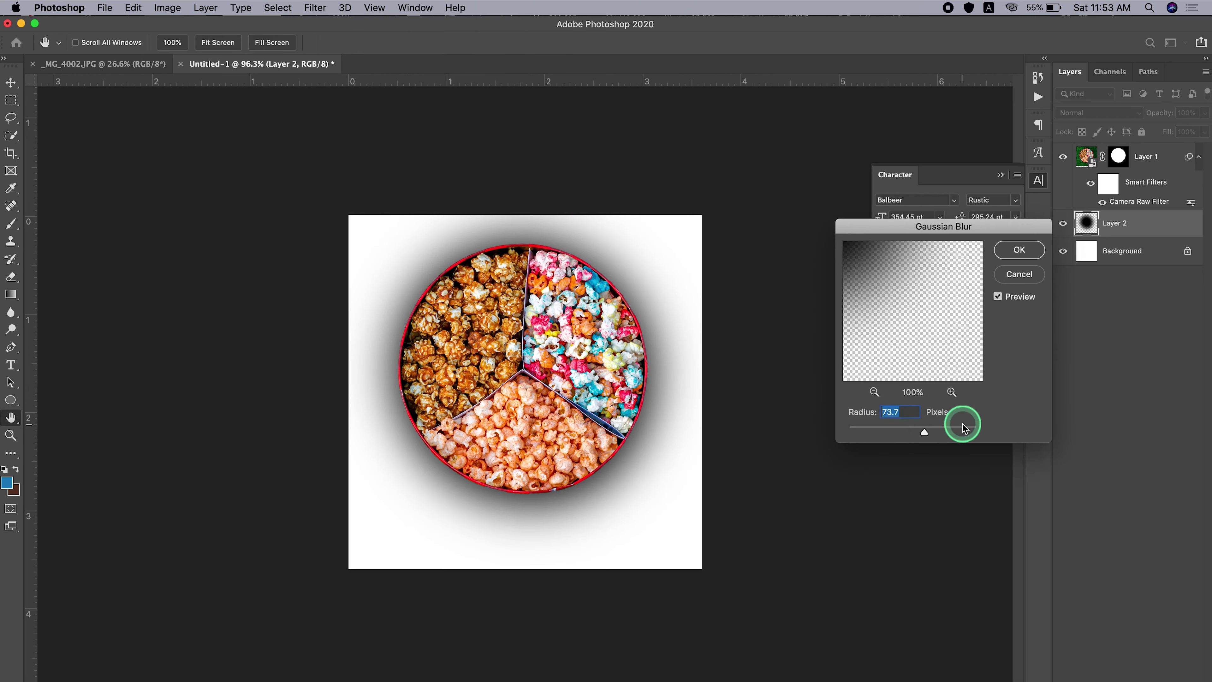
left_click_drag(959, 419, 909, 425)
key("Return")
left_click_drag(1155, 113, 1140, 117)
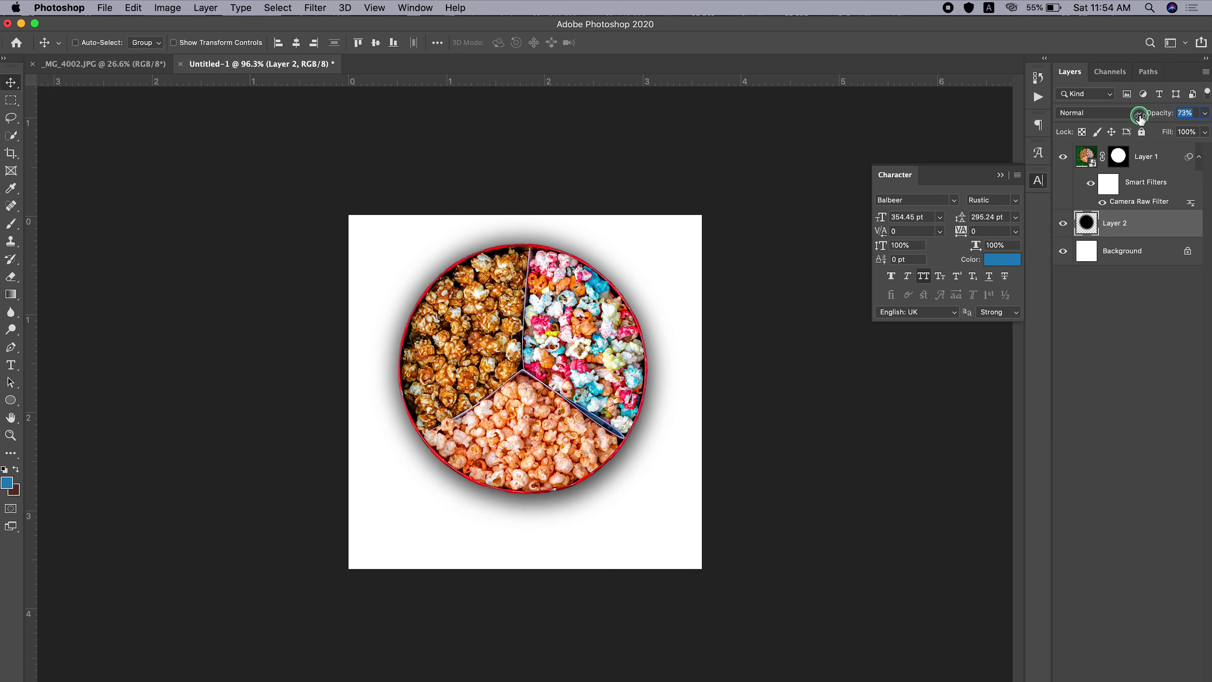
left_click_drag(747, 385, 753, 388)
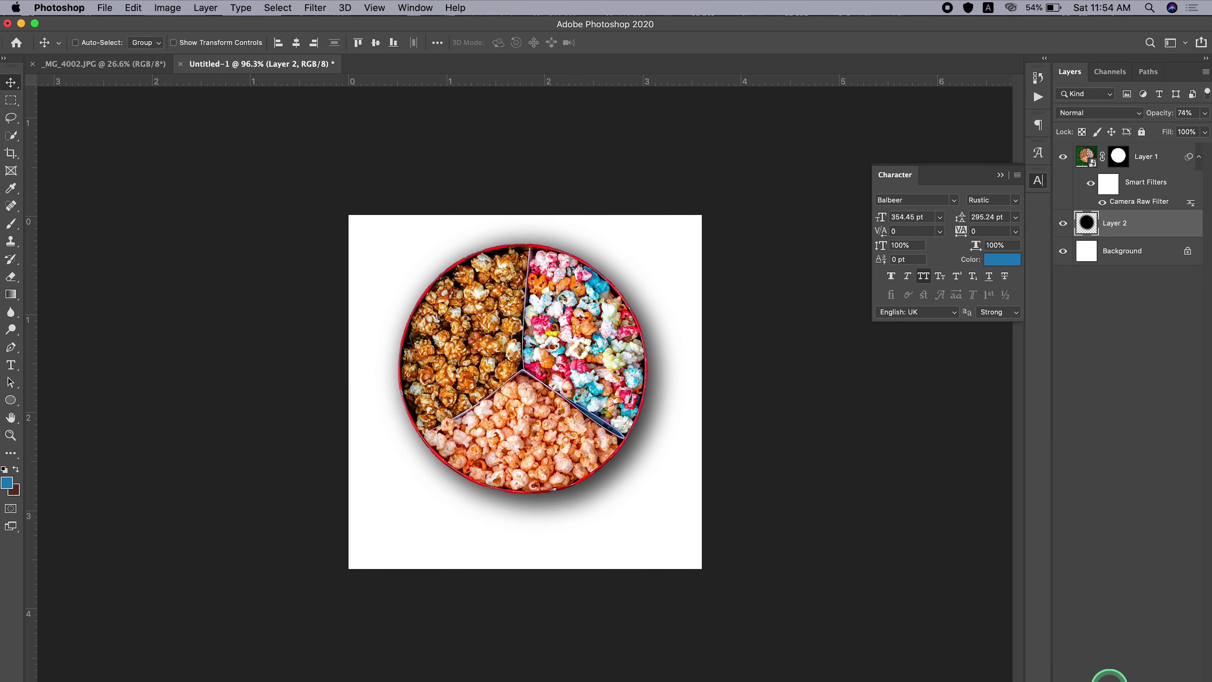
Mask the shadow and fade out its upper-left part with a soft 600 px brush.
left_click(1118, 660)
key("b")
key("d")
scroll(558, 205, "down", 2)
key("shift+0")
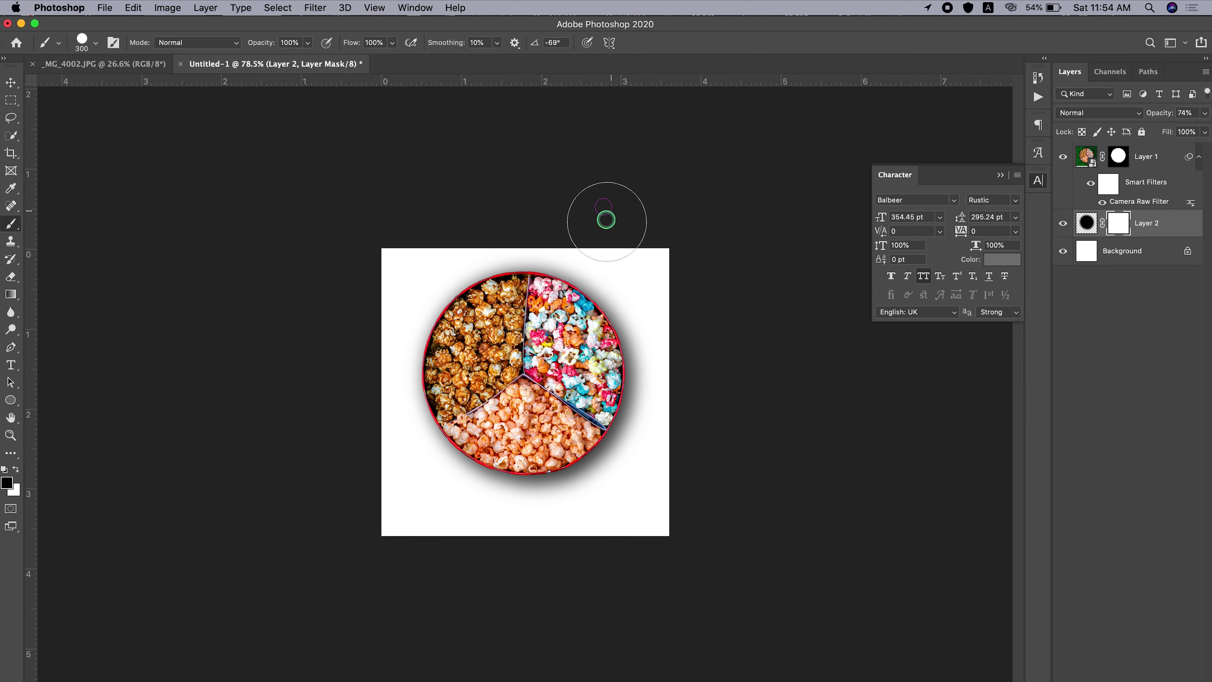
right_click(524, 359)
left_click(730, 45)
key("bracketright")
key("bracketright")
key("bracketright")
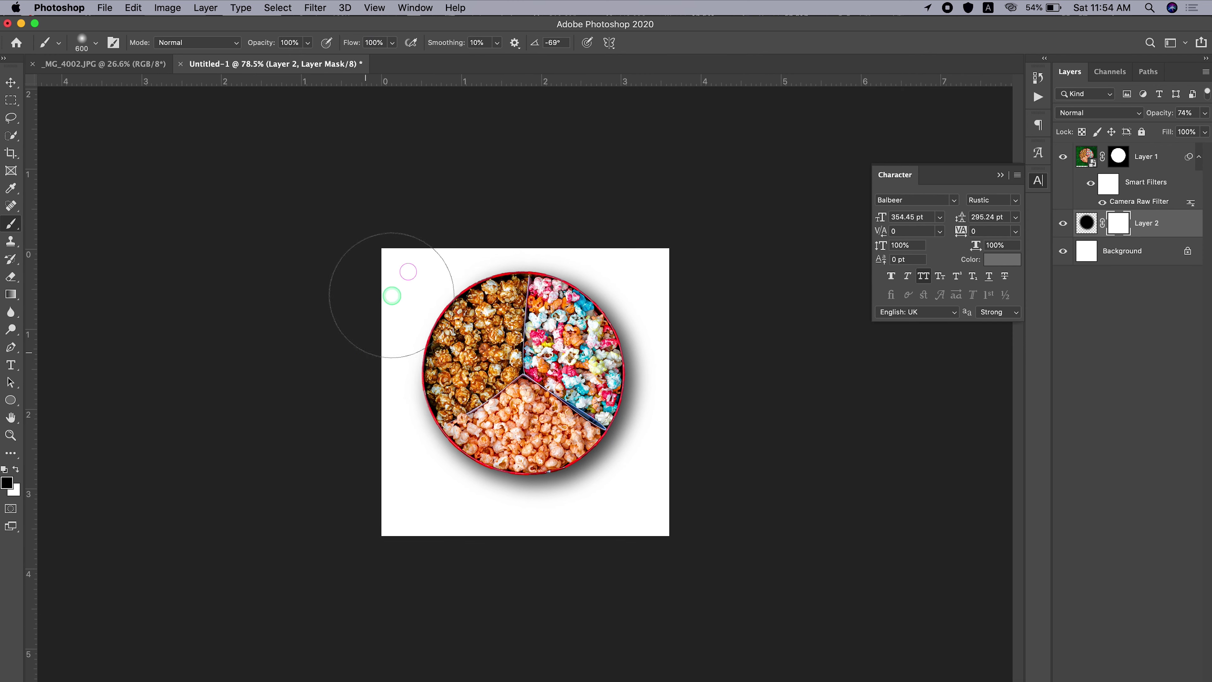
mouse_move(733, 270)
left_mouse_down()
mouse_move(557, 612)
mouse_move(595, 576)
mouse_move(695, 310)
left_mouse_up()
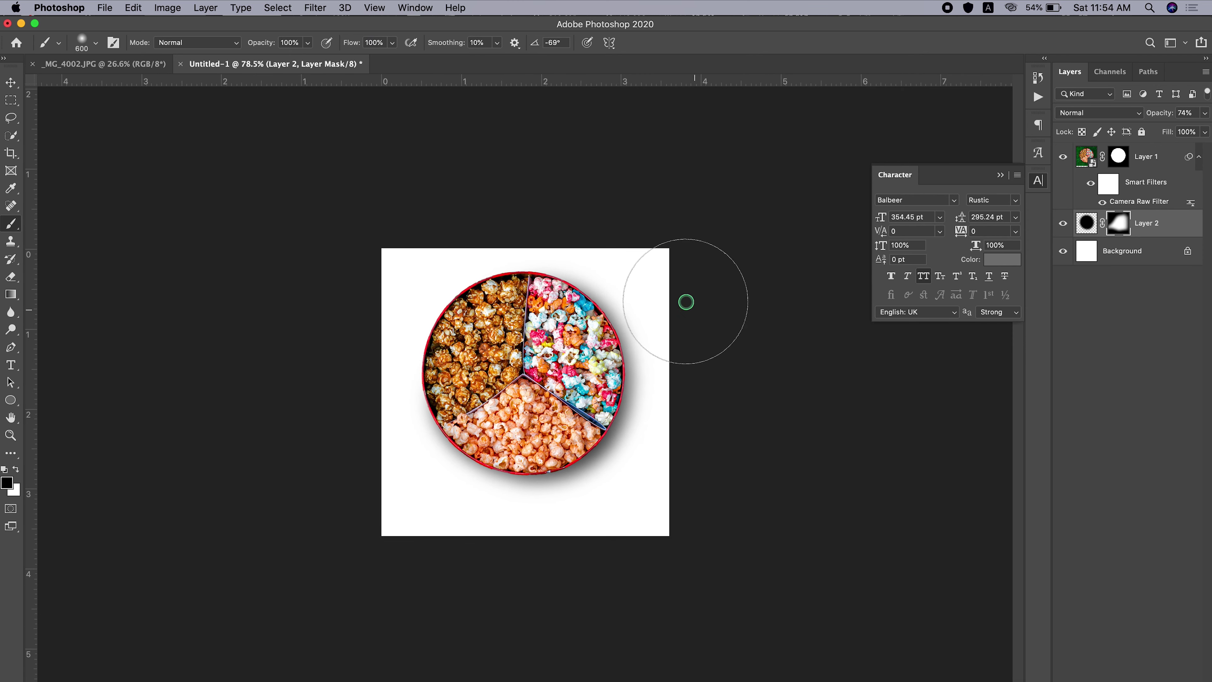
left_click_drag(760, 370, 763, 377)
Add a Solid Color fill layer above the Background.
left_click(1144, 257)
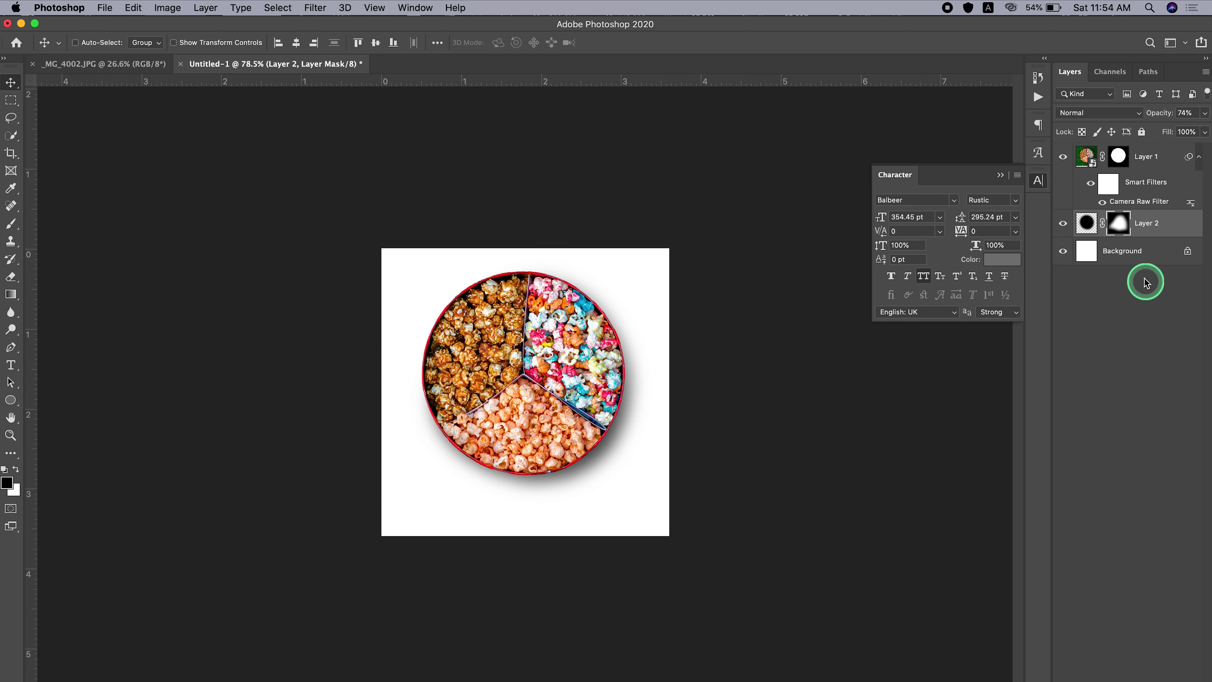
left_click(1144, 675)
left_click(1145, 442)
Set the solid fill layer to a bright cyan.
left_click(587, 305)
left_click(937, 496)
key("Return")
Paint a pale cyan glow behind the tin on a new layer.
key("ctrl+shift+alt+n")
left_click(6, 484)
left_click(884, 491)
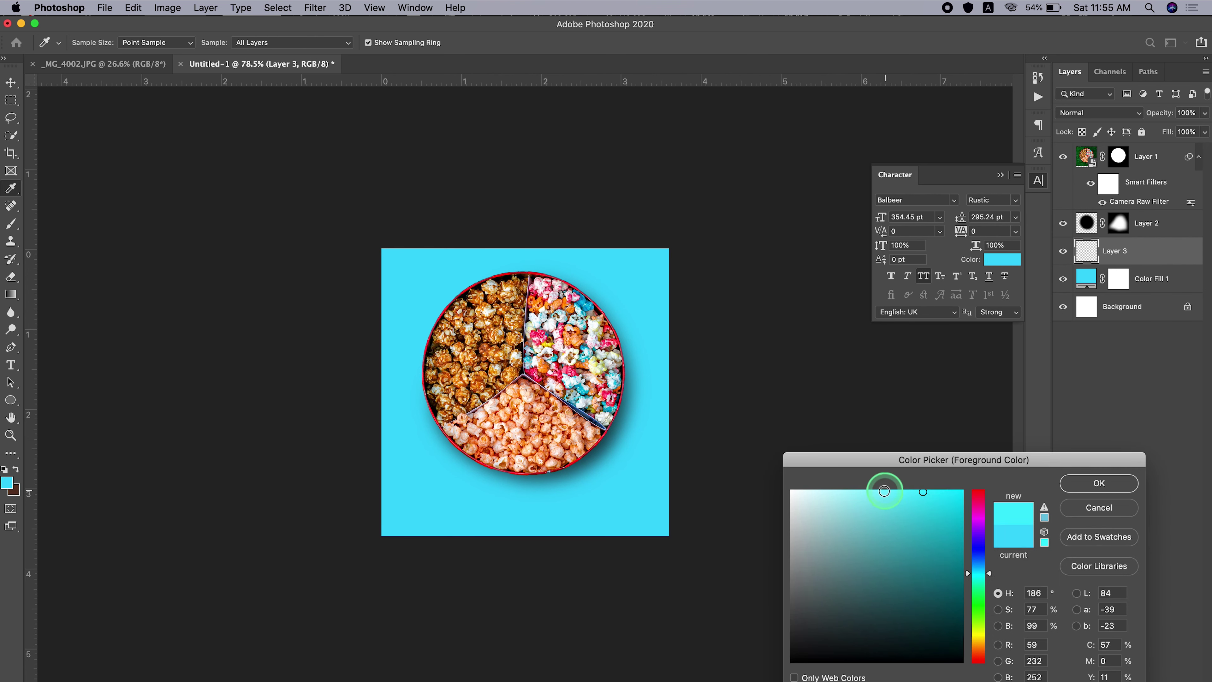
key("Return")
key("b")
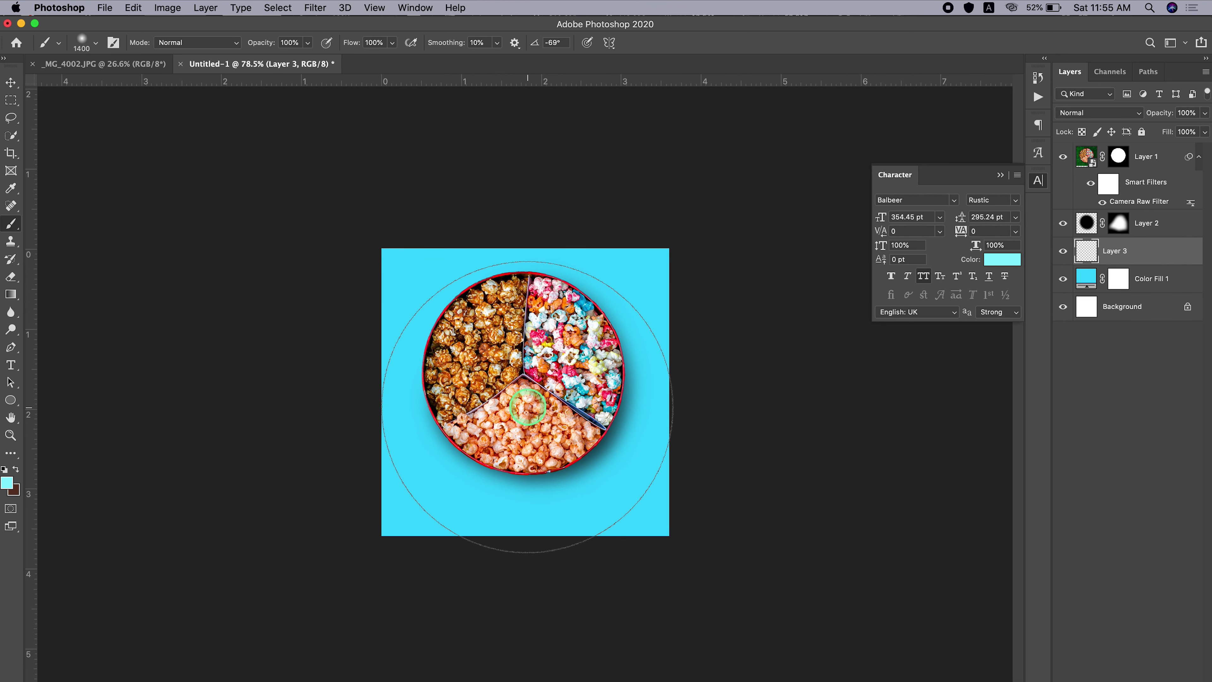
left_click(7, 482)
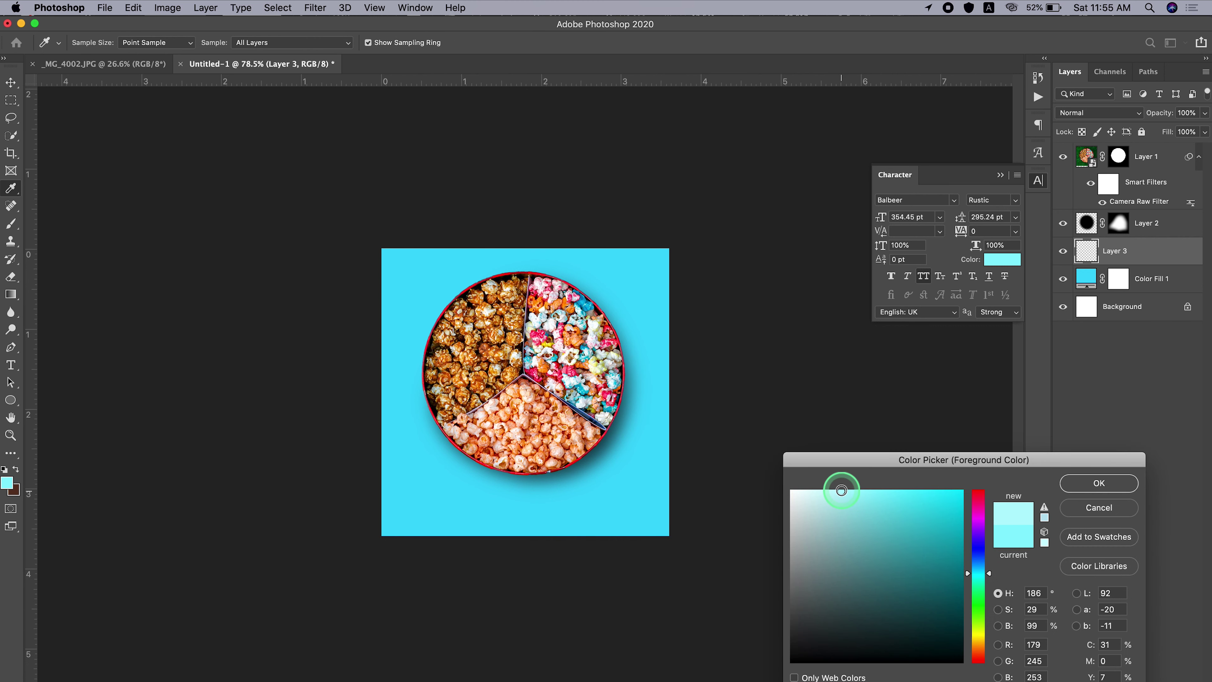
key("Return")
left_click_drag(526, 380, 534, 391)
Shift the cyan background fill's hue slightly.
double_click(1087, 279)
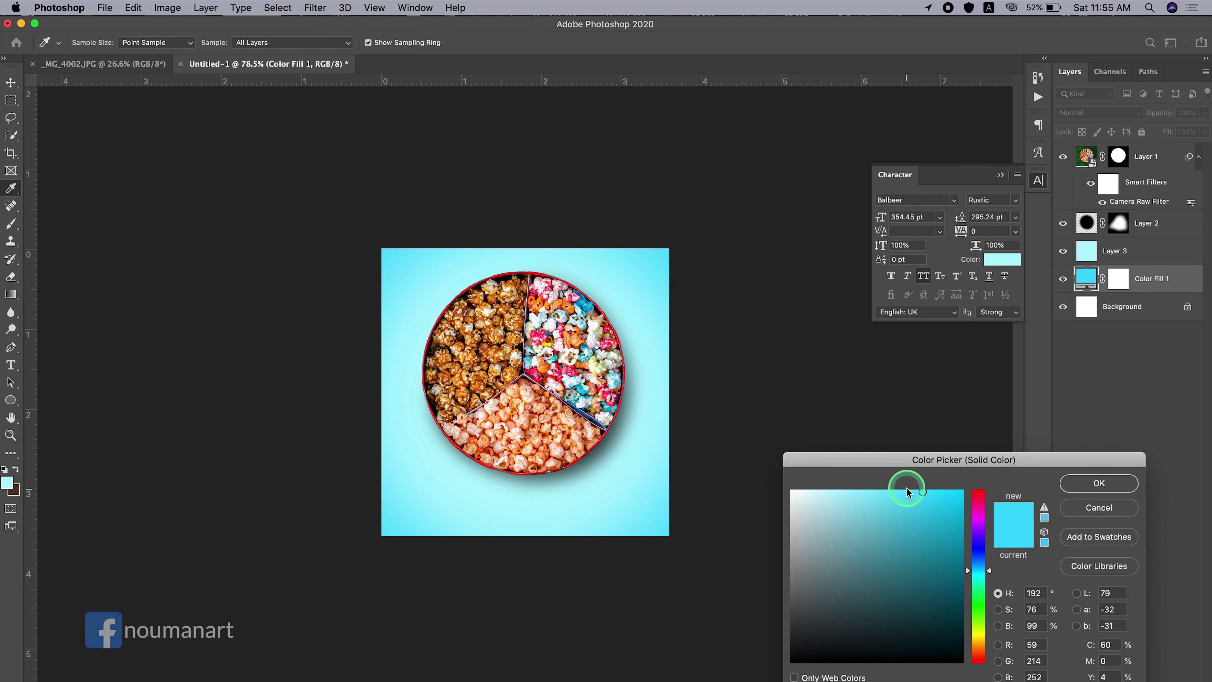
left_click_drag(977, 571, 978, 575)
key("Return")
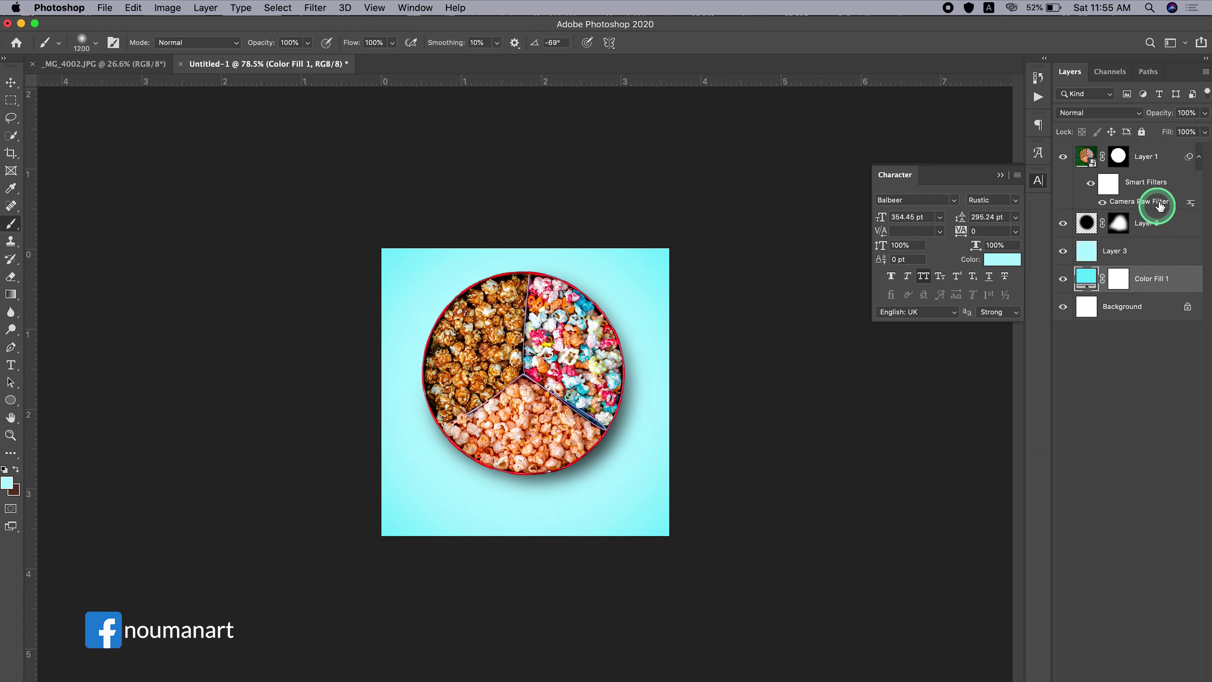
Group the tin and shadow, shrink the group to about 94%, and move it slightly left.
left_click(1156, 224)
key("ctrl+g")
key("ctrl+t")
left_click_drag(744, 231, 733, 243)
left_click_drag(629, 323, 607, 329)
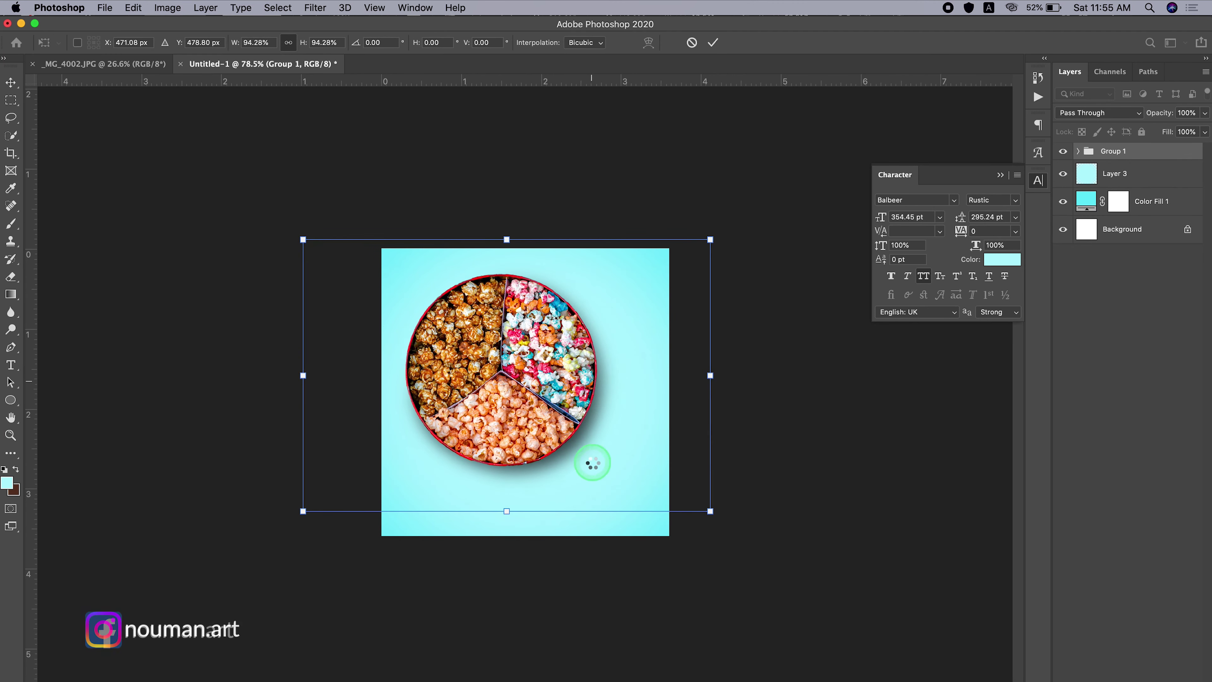
key("Return")
Rotate the light cyan glow layer slightly.
key("t")
key("v")
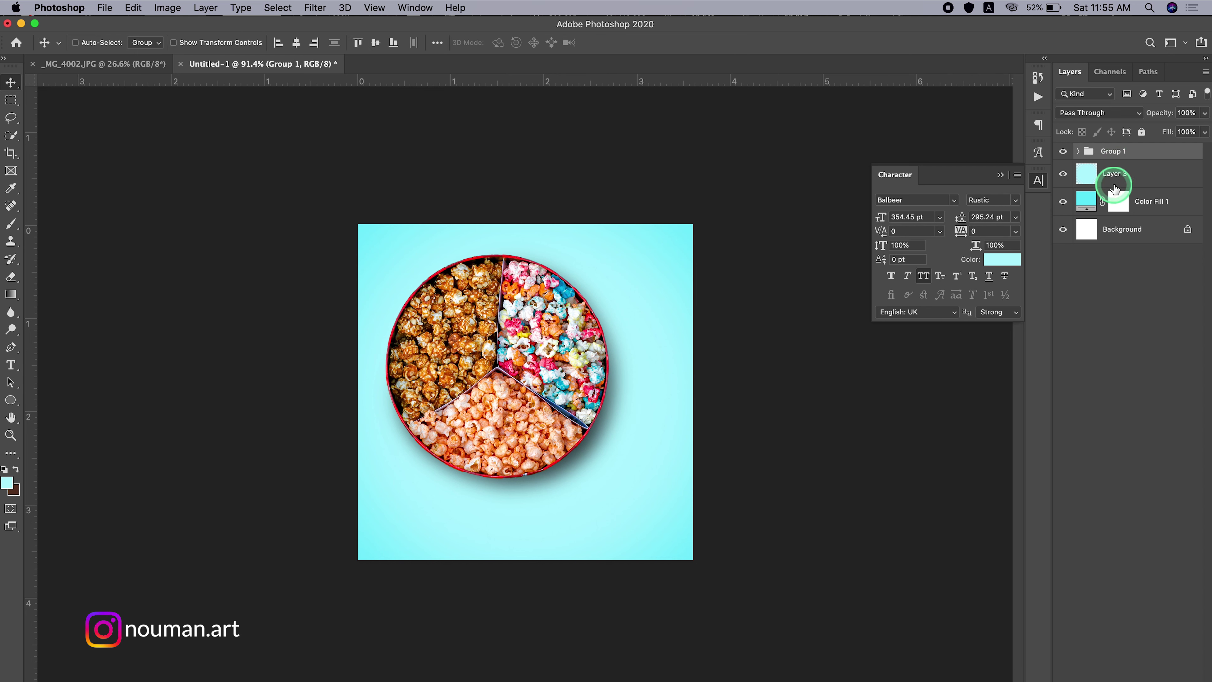
left_click(1102, 177)
key("ctrl+t")
mouse_move(698, 224)
left_mouse_down()
mouse_move(724, 203)
mouse_move(616, 278)
left_mouse_up()
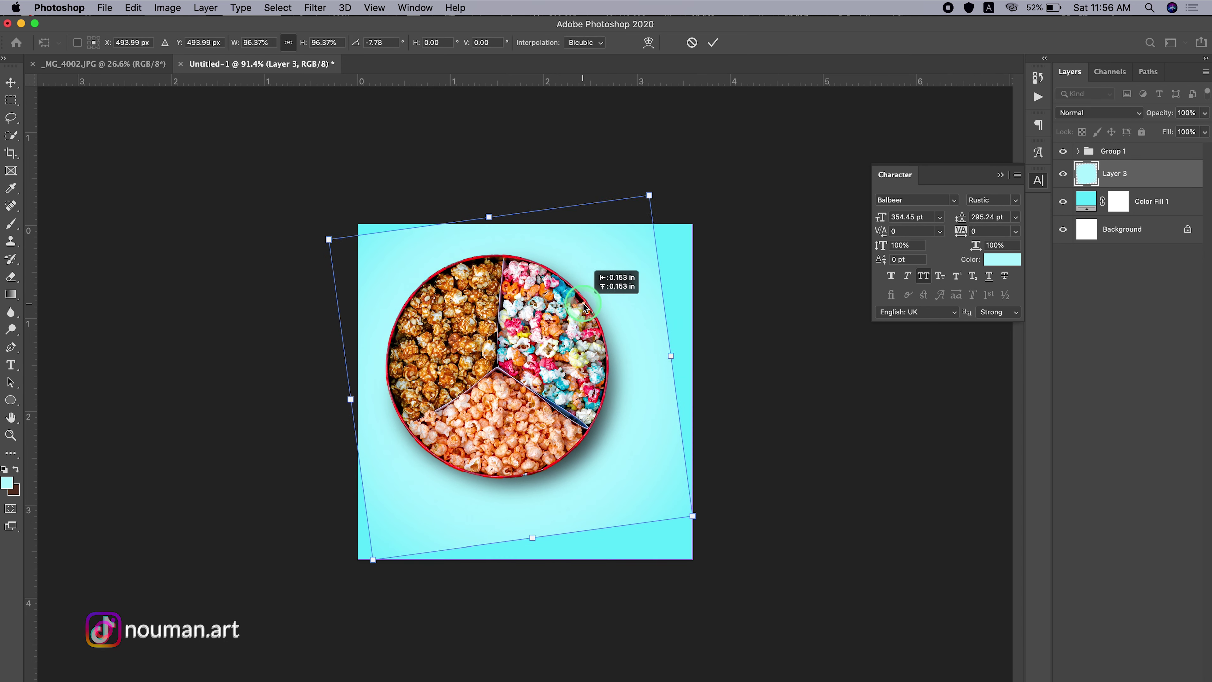
key("Return")
Mask away the glow layer's hard edges with a 600 px brush, then add an empty layer.
key("b")
key("d")
key("bracketleft")
key("bracketleft")
key("bracketleft")
left_click_drag(728, 306, 272, 211)
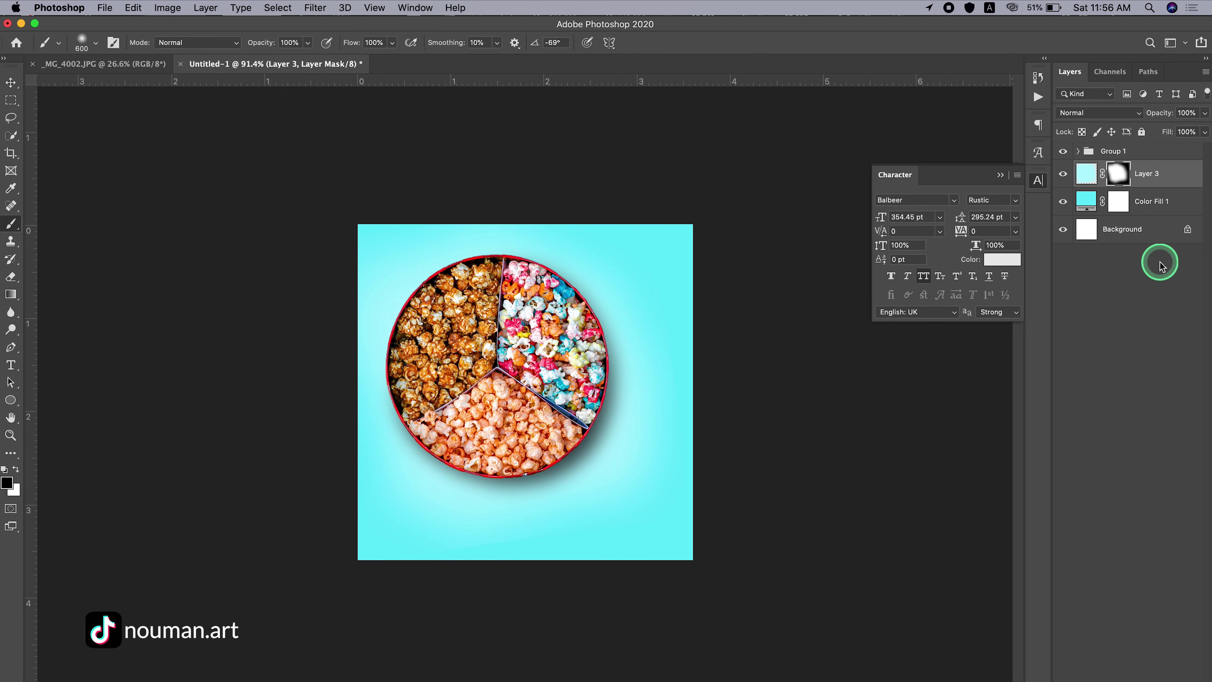
key("ctrl+shift+alt+n")
left_click(15, 470)
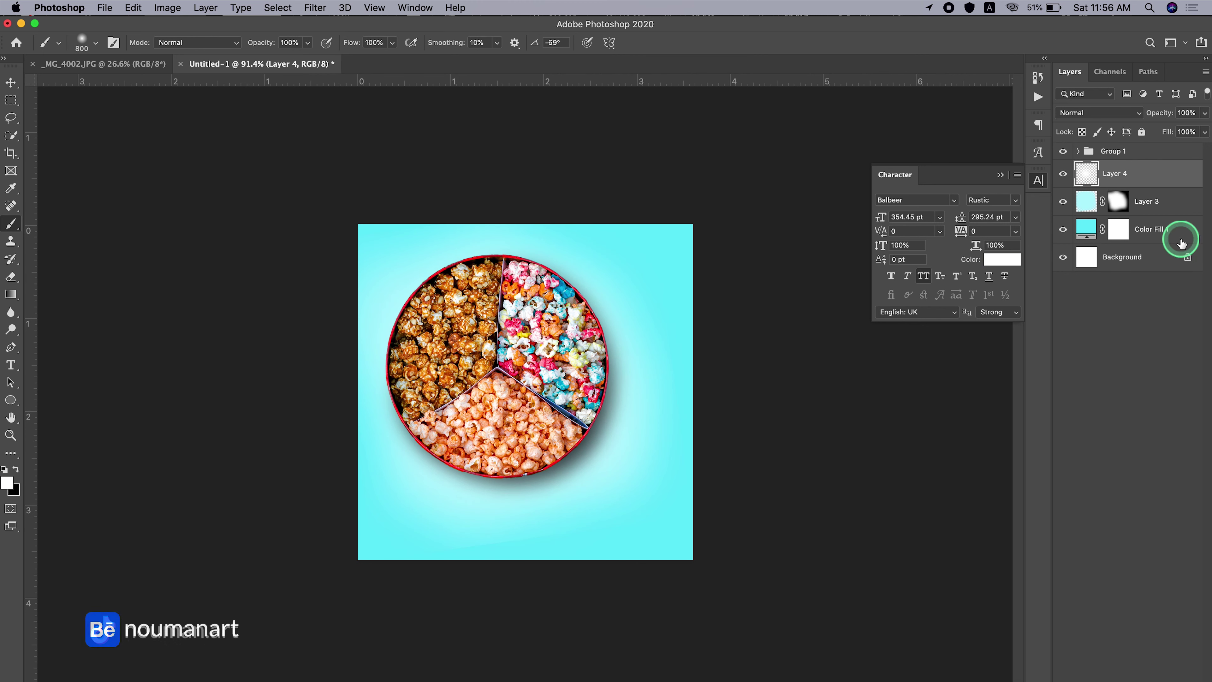
Set the shadow layer to Multiply at 89% opacity, then check cell F27 in Excel.
left_click(1078, 151)
left_click(1160, 240)
left_click(1097, 113)
left_click(1082, 149)
mouse_move(1204, 113)
left_mouse_down()
mouse_move(1170, 112)
mouse_move(1183, 116)
left_mouse_up()
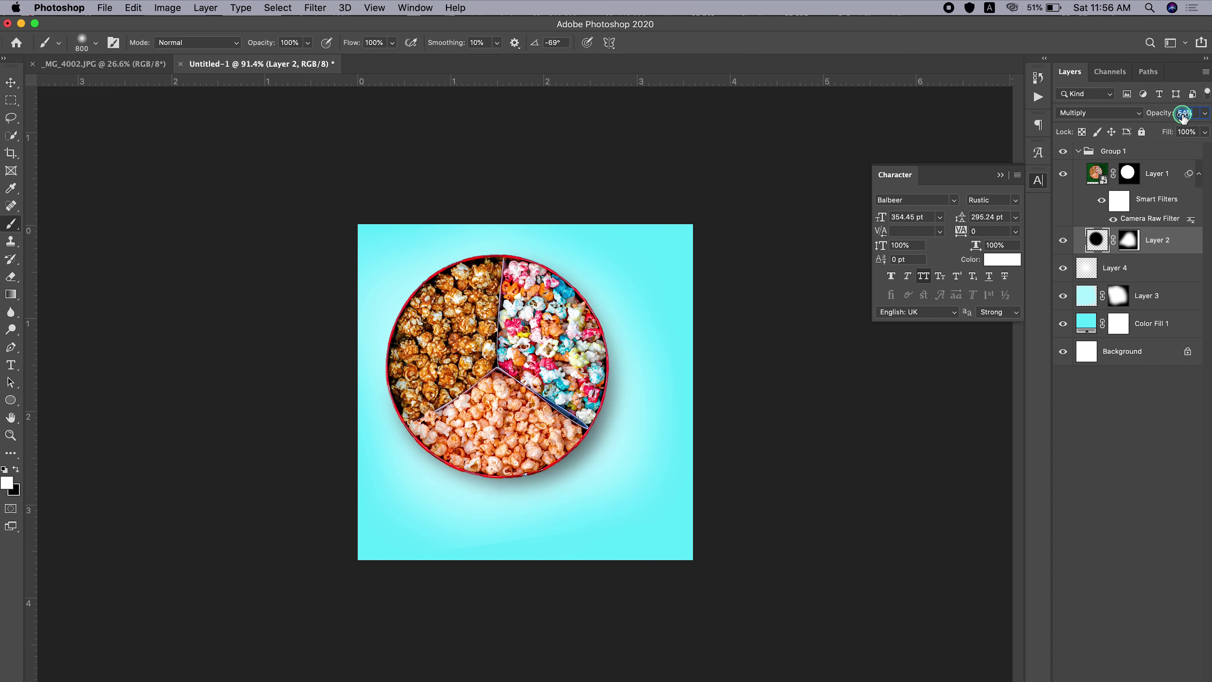
left_click(1078, 151)
key("v")
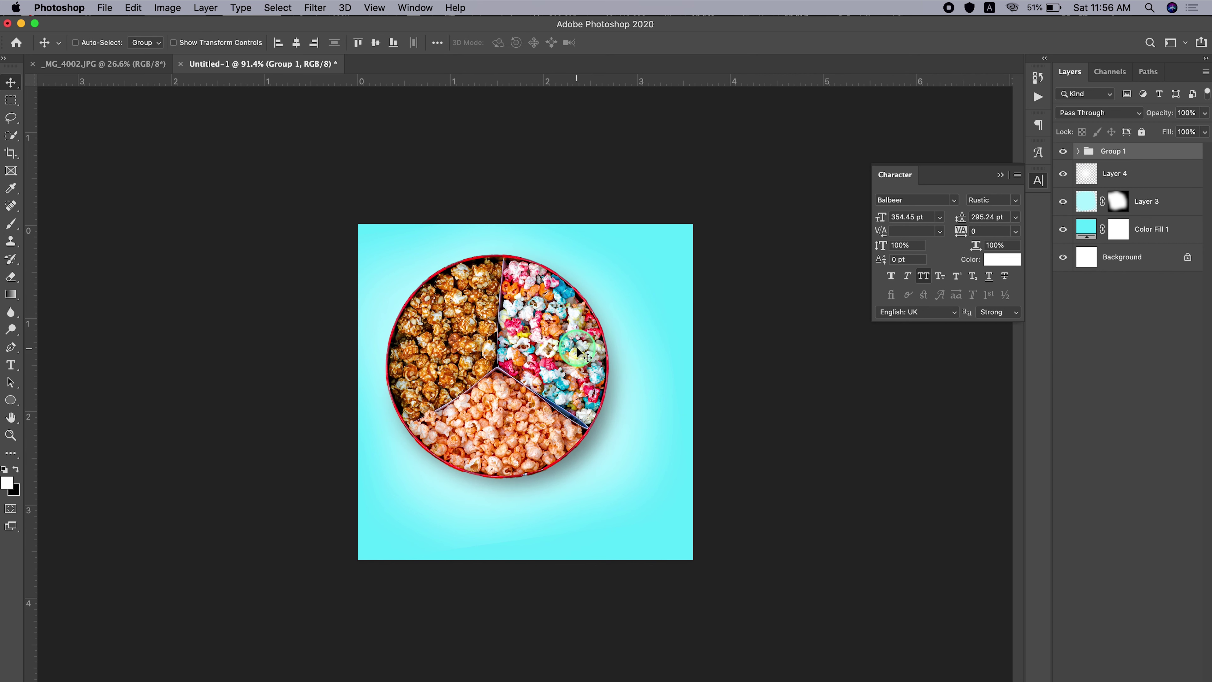
left_click(991, 679)
left_click(580, 450)
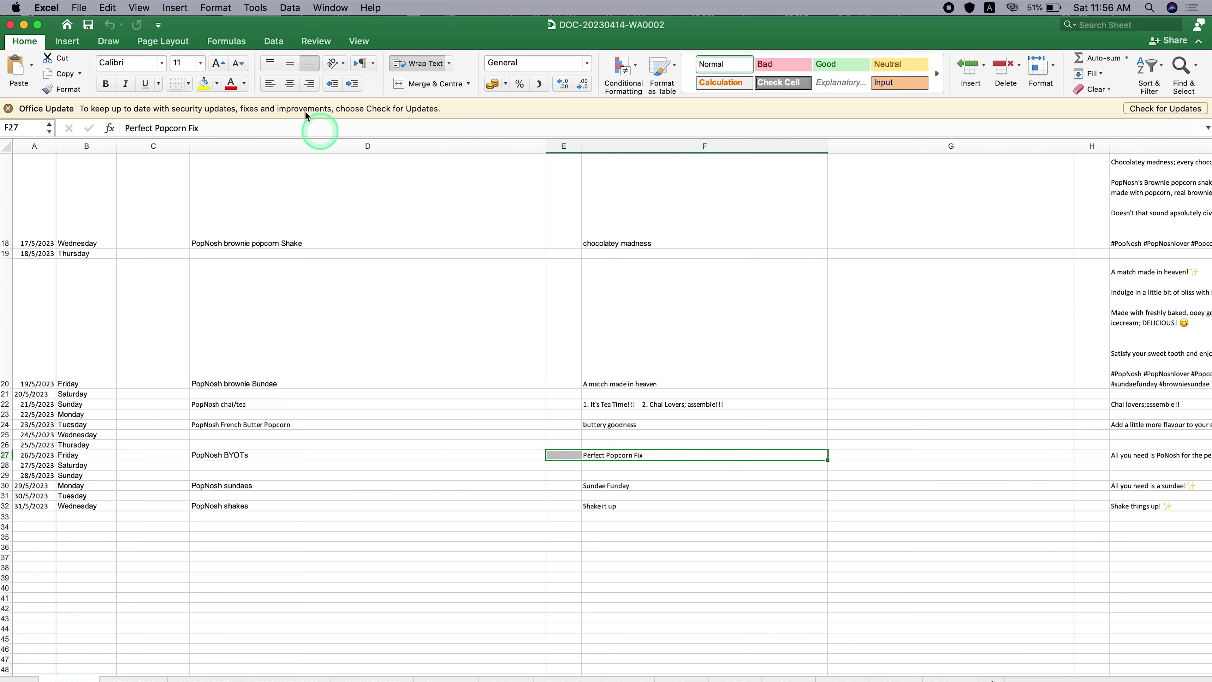
Add POPCORN text near the canvas bottom and place its layer below the tin group.
key("super+Tab")
key("t")
left_click(614, 260)
left_click(881, 218)
mouse_move(640, 246)
left_mouse_down()
mouse_move(585, 573)
mouse_move(584, 517)
mouse_move(701, 477)
mouse_move(612, 478)
left_mouse_up()
type("corn")
key("ctrl+Return")
key("v")
left_click_drag(1128, 157, 1129, 193)
left_click(1002, 259)
Make POPCORN pink-red in the Canterpids font and scale it across the canvas width.
mouse_move(939, 490)
left_mouse_down()
mouse_move(951, 491)
mouse_move(591, 336)
left_mouse_up()
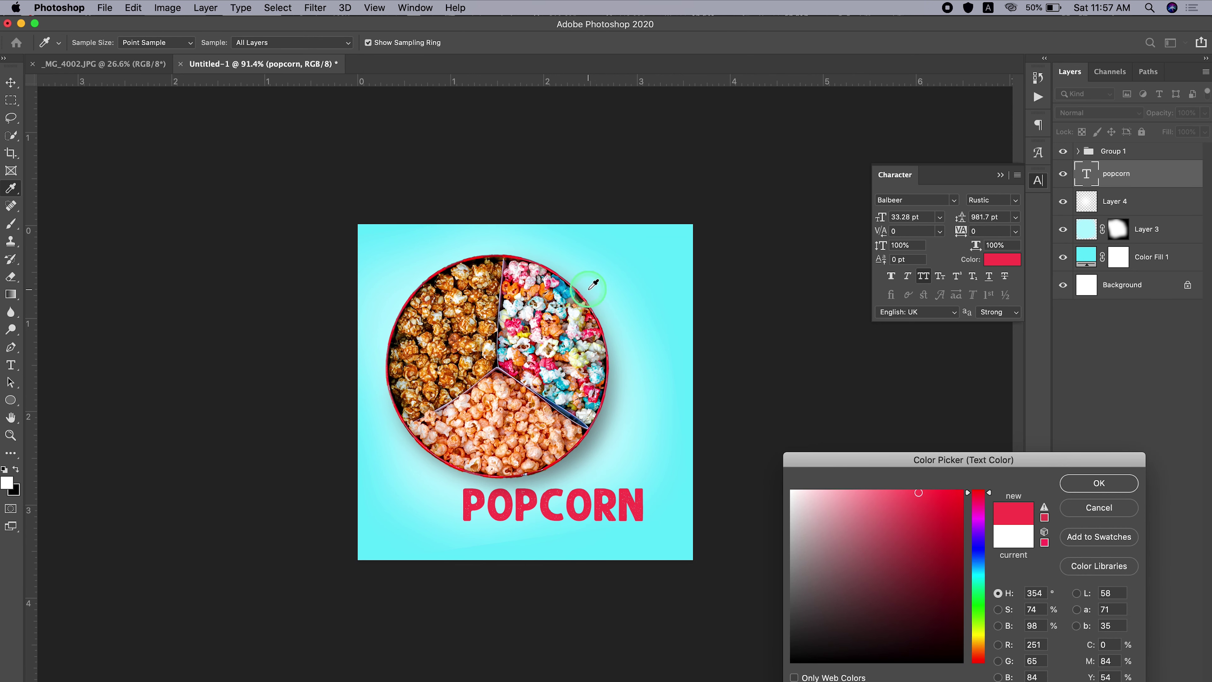
left_click(1100, 484)
left_click(953, 200)
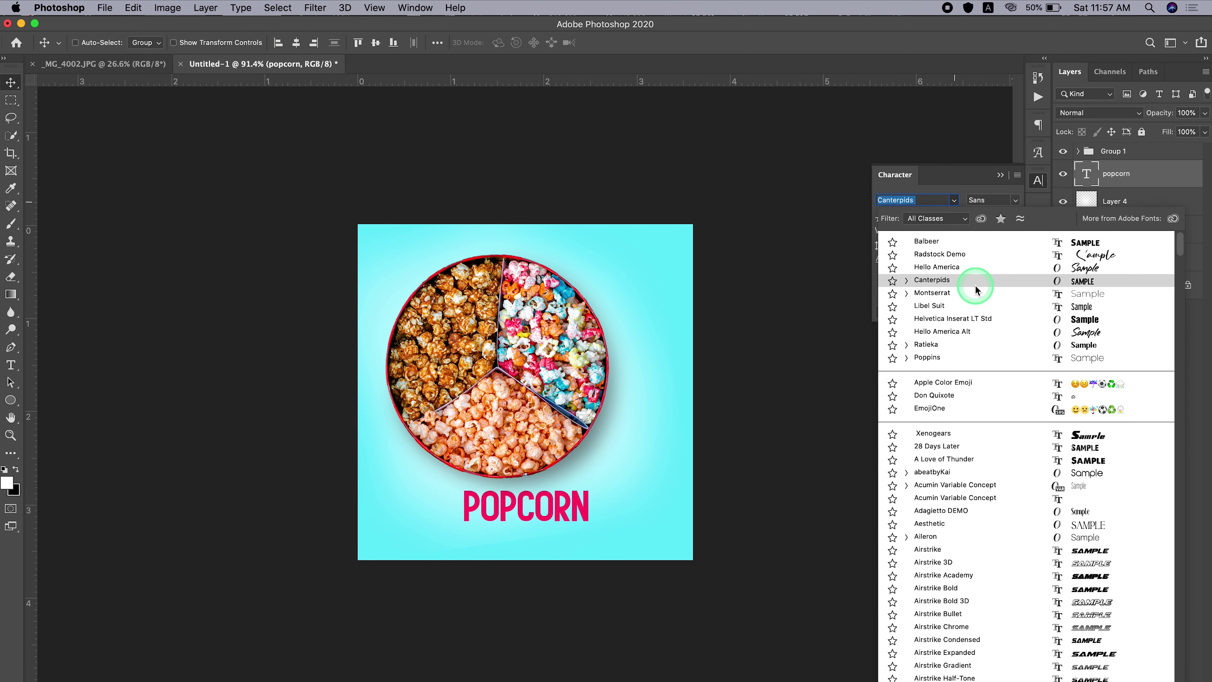
left_click(974, 278)
key("ctrl+t")
left_click_drag(594, 483, 641, 478)
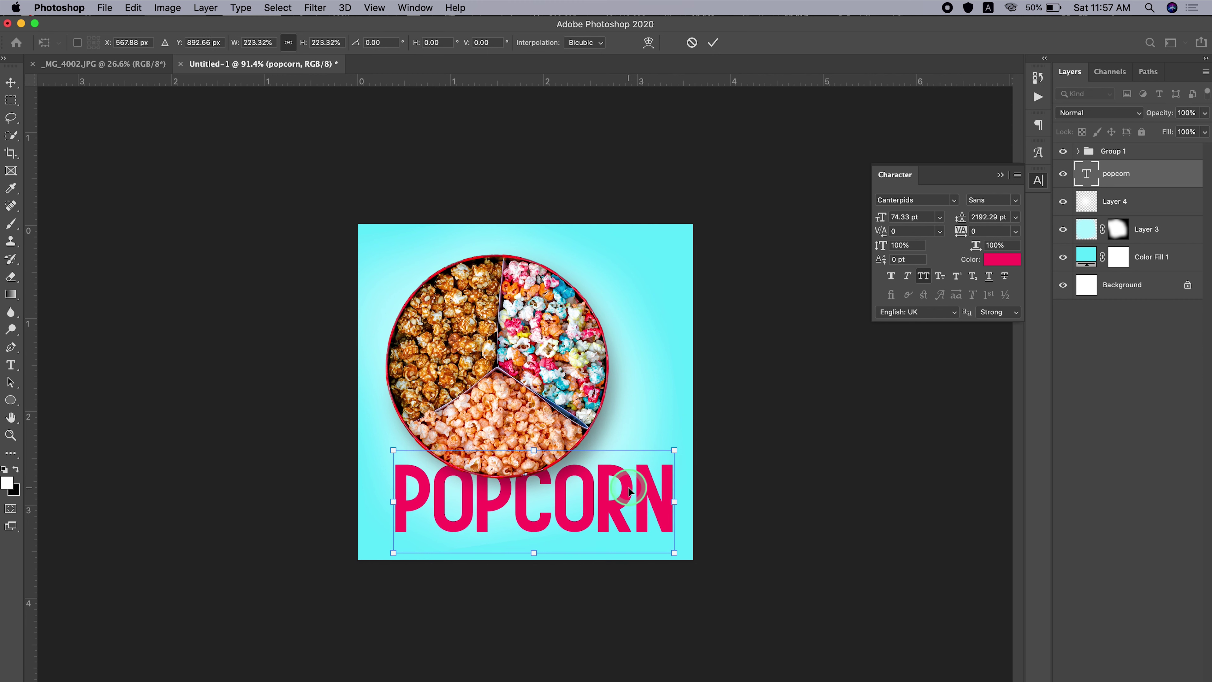
key("Return")
Raise the tin and POPCORN together, then centre POPCORN horizontally on the canvas.
left_click(463, 448, "shift+super")
left_click_drag(463, 449, 463, 442)
left_click(622, 492, "super")
left_click(296, 43)
left_click(644, 510)
Move the popcorn tin left and enlarge it to about 107%.
mouse_move(569, 318)
left_mouse_down()
mouse_move(693, 410)
mouse_move(698, 401)
left_mouse_up()
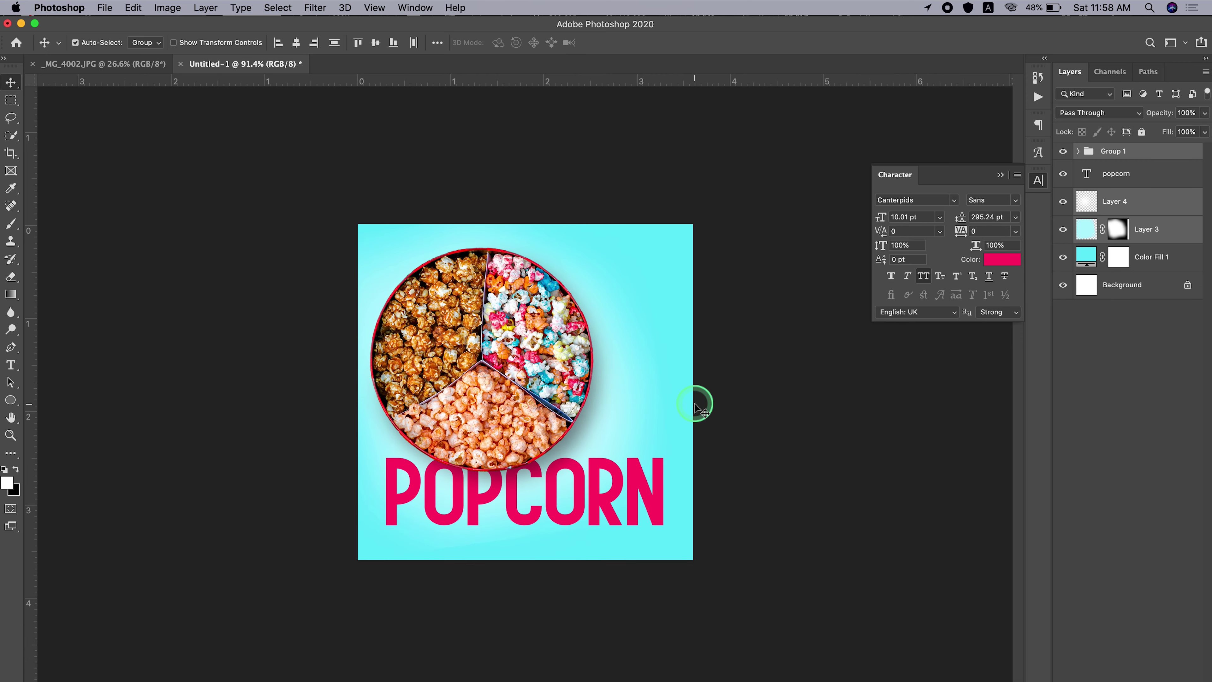
key("super+t")
left_click_drag(731, 184, 742, 182)
left_click_drag(518, 368, 510, 377)
key("Return")
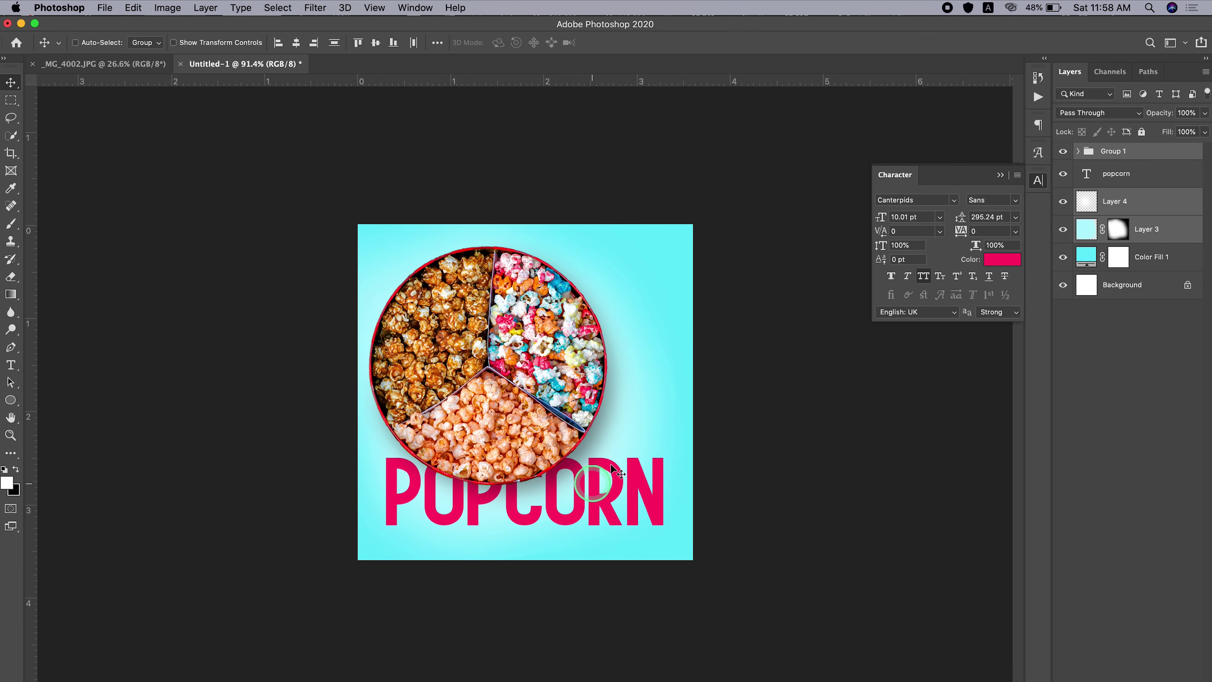
Stroke the POPCORN letters with a 2 px white centred outline on a new layer.
left_click(1088, 175)
key("shift+super+n")
left_click(698, 302)
right_click(621, 459)
left_click(703, 636)
left_click(557, 364)
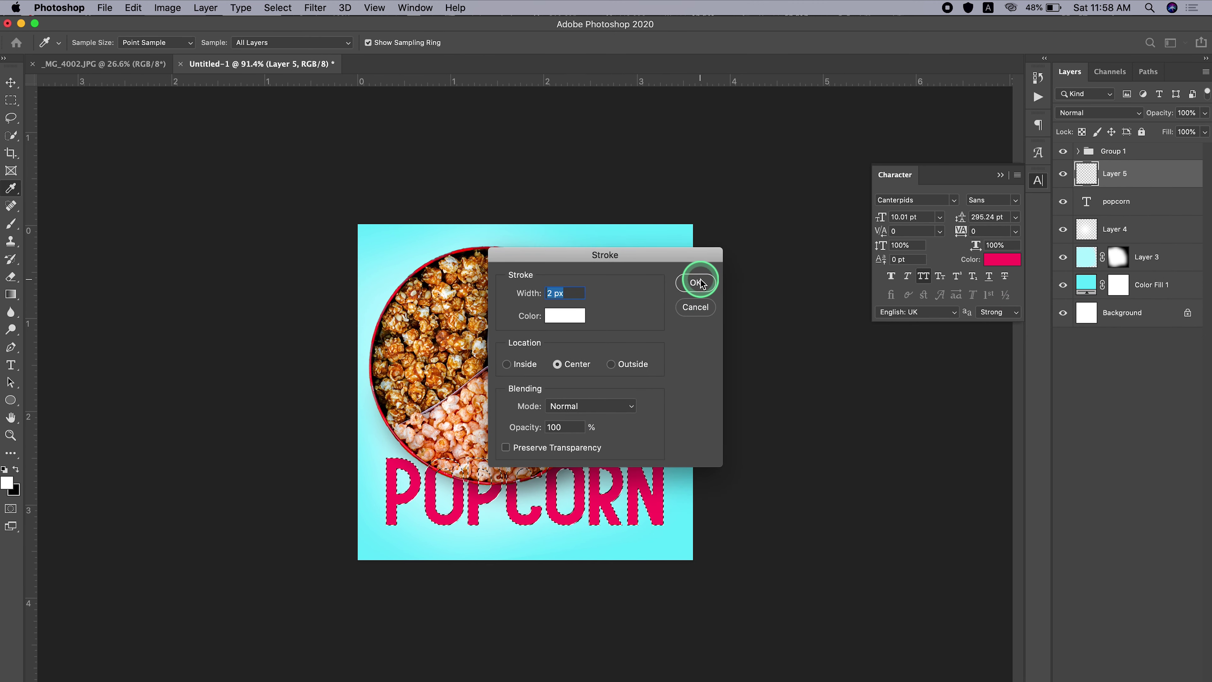
left_click(695, 283)
key("m")
Bring the outline layer above the tin group and fine-tune the tin's position.
left_click(697, 487)
key("v")
key("super+shift+bracketright")
mouse_move(697, 487)
left_mouse_down()
mouse_move(663, 482)
mouse_move(690, 481)
left_mouse_up()
mouse_move(598, 389)
left_mouse_down()
mouse_move(647, 391)
mouse_move(598, 391)
left_mouse_up()
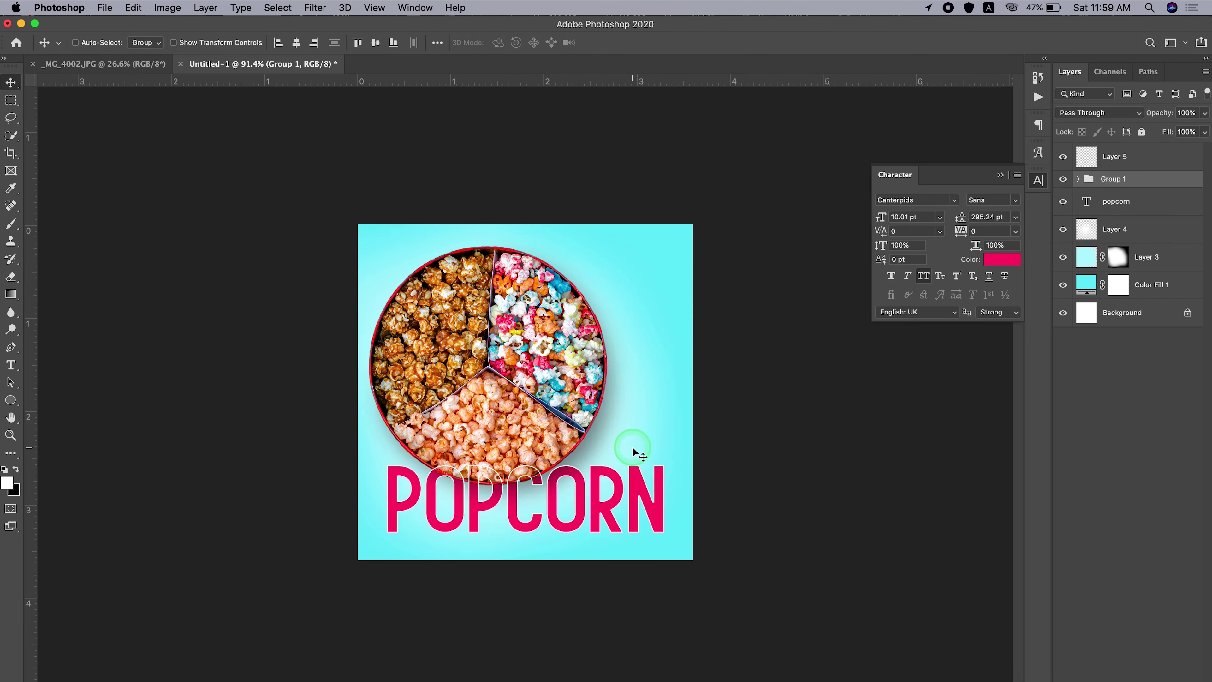
Add a 'Perfect' text layer and a 'Perfect Popcorn Fix' text layer at top right.
key("t")
left_click(638, 289)
type("Perfect")
left_click(577, 237)
type("Perfect Popcorn Fix")
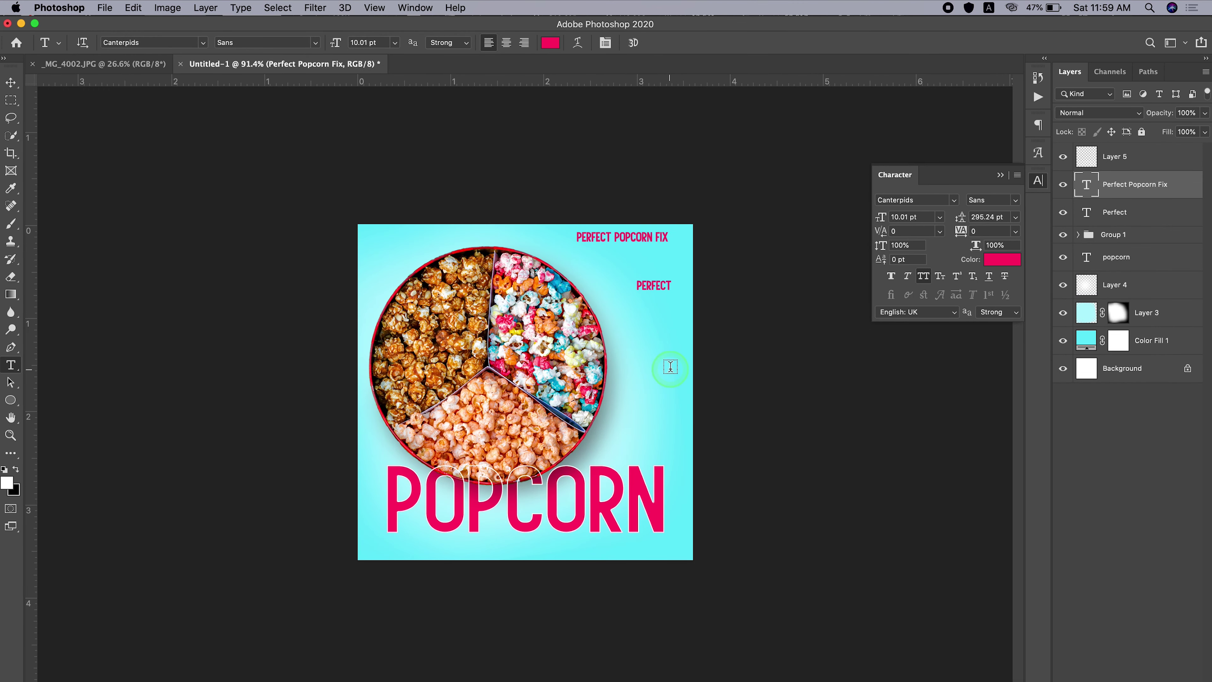
Colour the Perfect text a dark teal.
left_click(635, 285)
key("Escape")
left_click(636, 432)
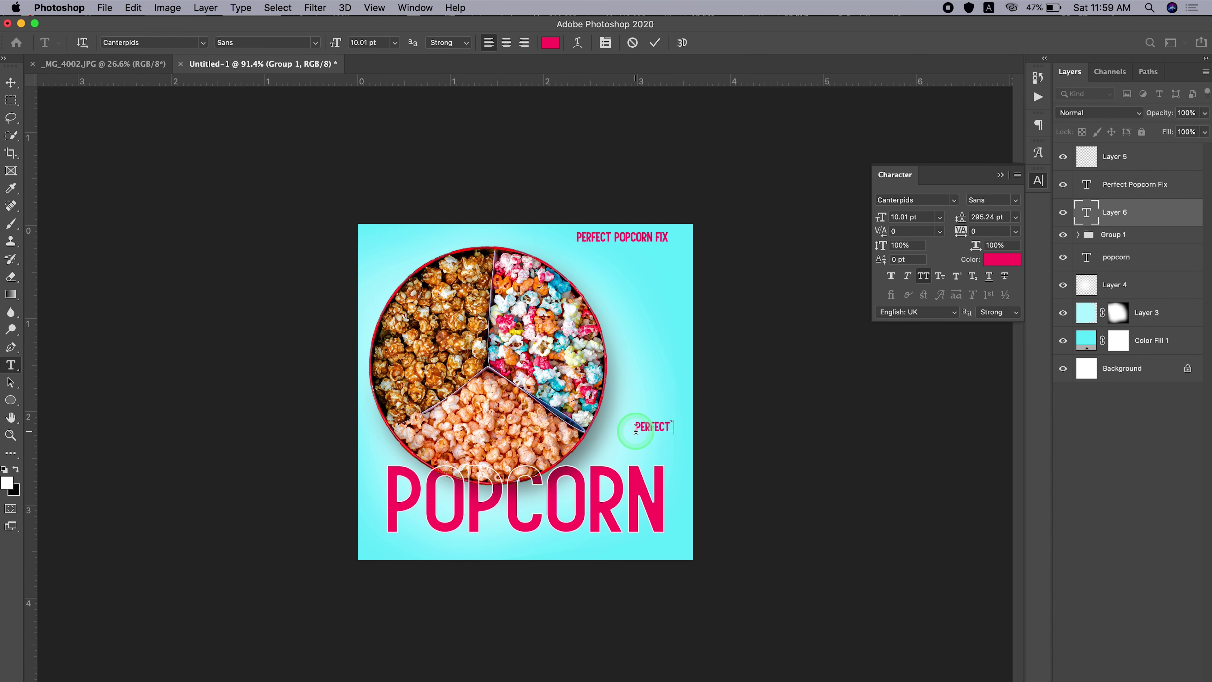
left_click(1004, 259)
left_click_drag(973, 595, 973, 573)
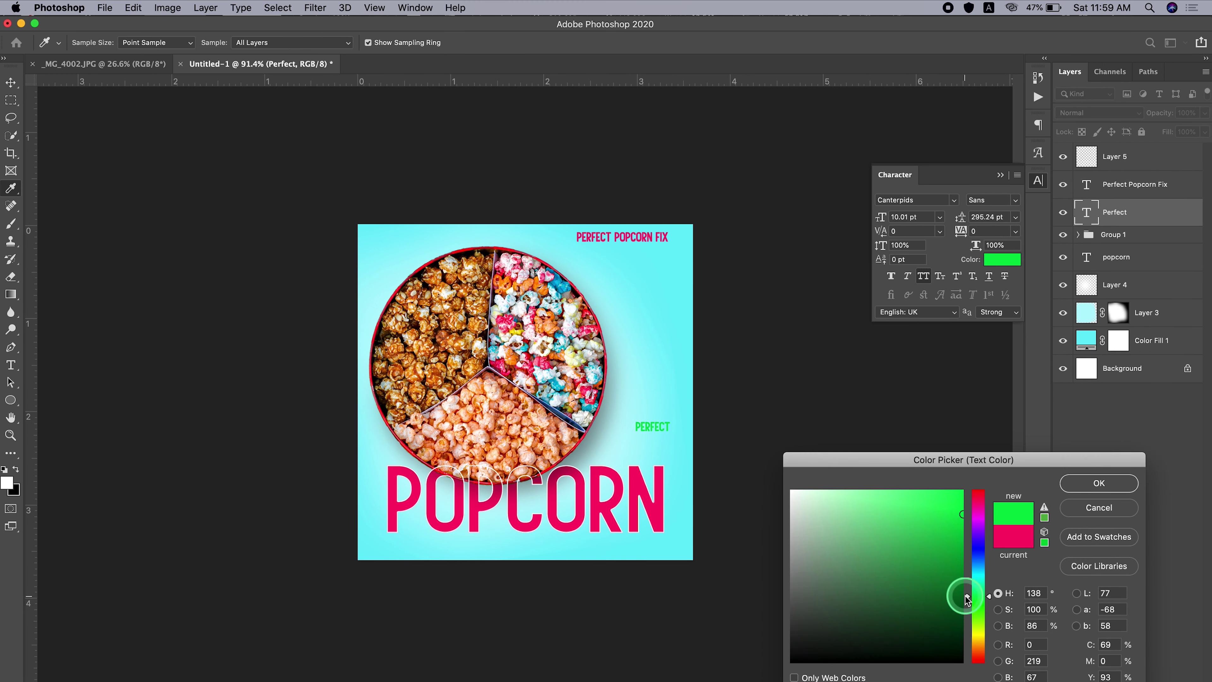
left_click(928, 539)
left_click_drag(927, 539, 960, 628)
left_click(1098, 483)
Set Perfect in Helvetica Inserat without All Caps, sized over POPCORN's right end.
left_click(953, 200)
left_click(930, 317)
left_click(923, 275)
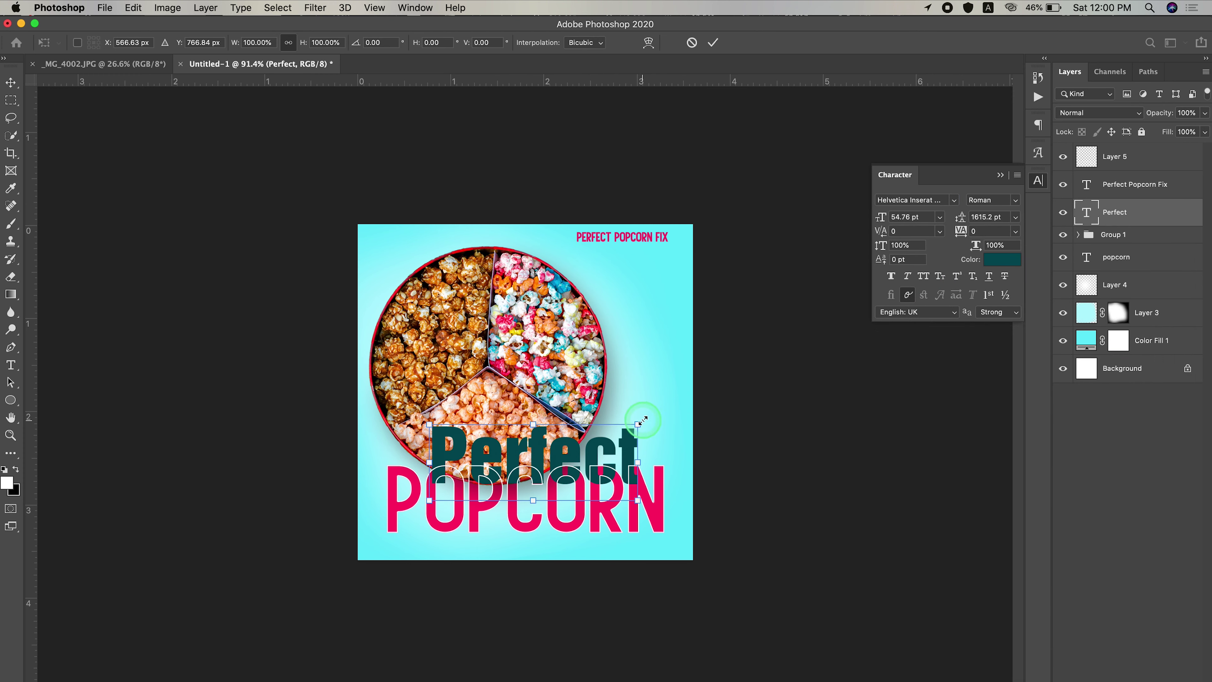
key("v")
left_click_drag(592, 432, 600, 446)
left_click_drag(695, 474, 701, 478)
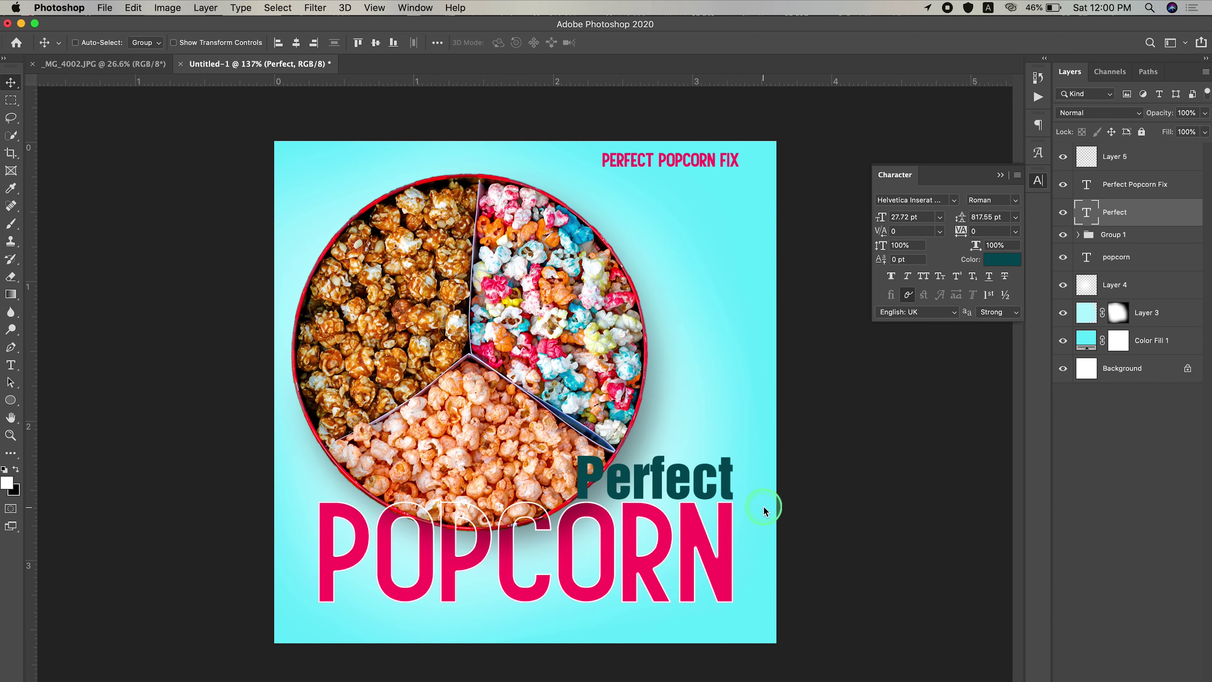
Select the outline layer, add a mask, and reset colours to black and white.
left_click(710, 547)
left_click(1123, 512)
key("b")
key("x")
right_click(675, 334)
left_click(896, 74)
Give the outline layer a pink Color Overlay layer style.
double_click(1148, 165)
left_click(768, 339)
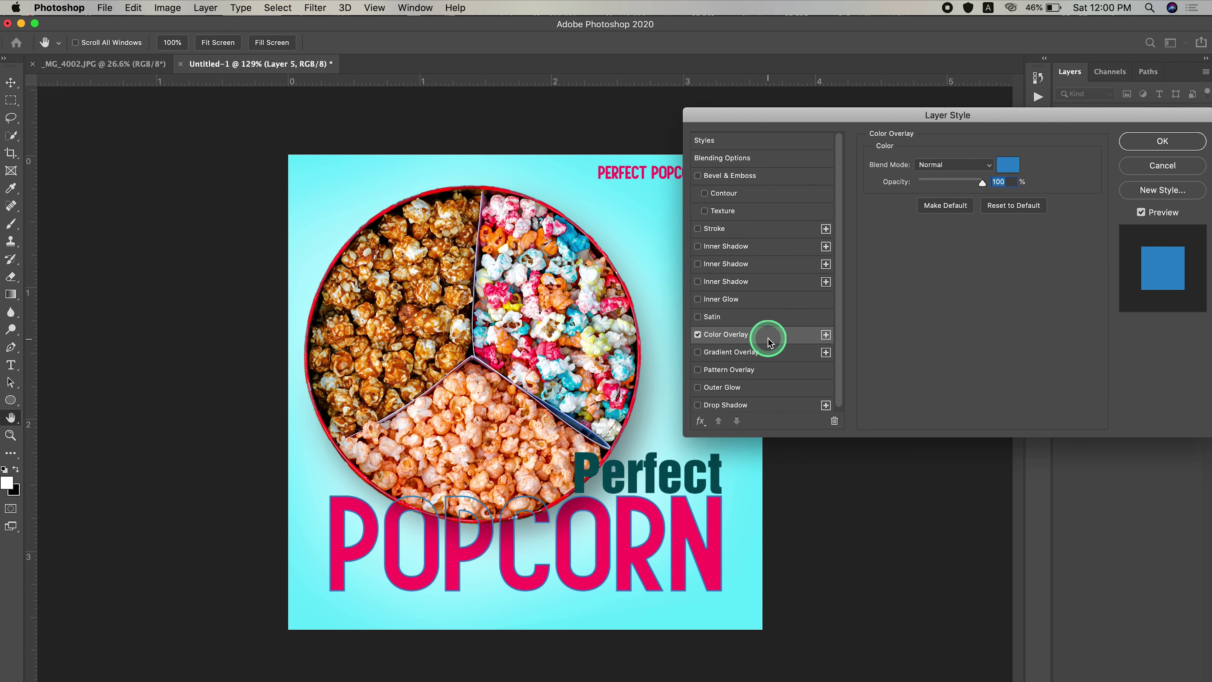
left_click(1007, 165)
left_click(838, 475)
key("Return")
key("Return")
key("v")
Select the Perfect layer and pick a new text colour for it.
right_click(721, 478)
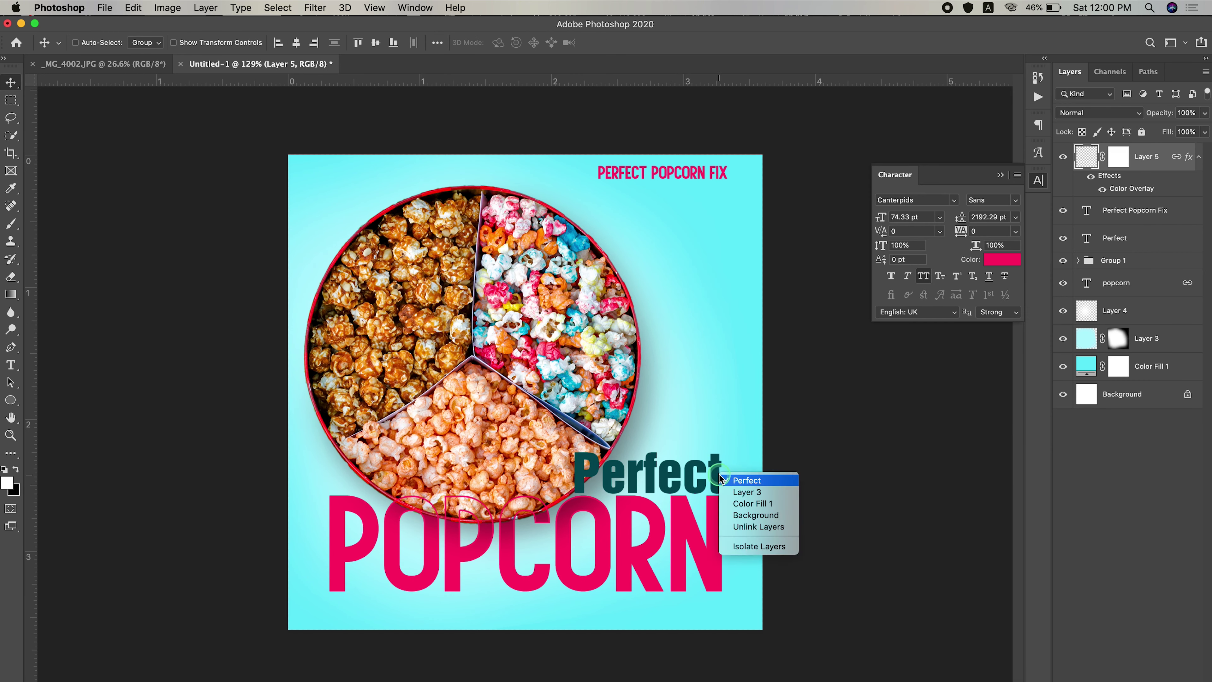
left_click(747, 480)
left_click(1002, 259)
left_click_drag(871, 560, 790, 490)
key("Return")
left_click(1002, 259)
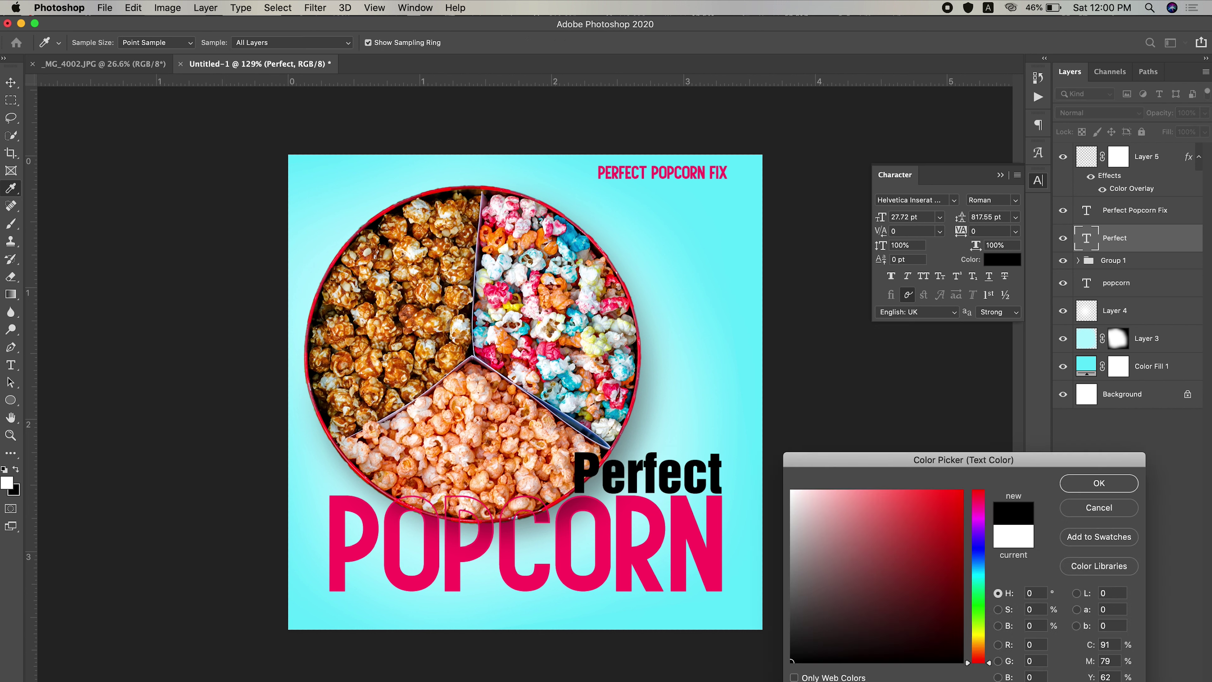
Recolour Perfect a caramel orange sampled from the popcorn.
left_click_drag(475, 243, 950, 600)
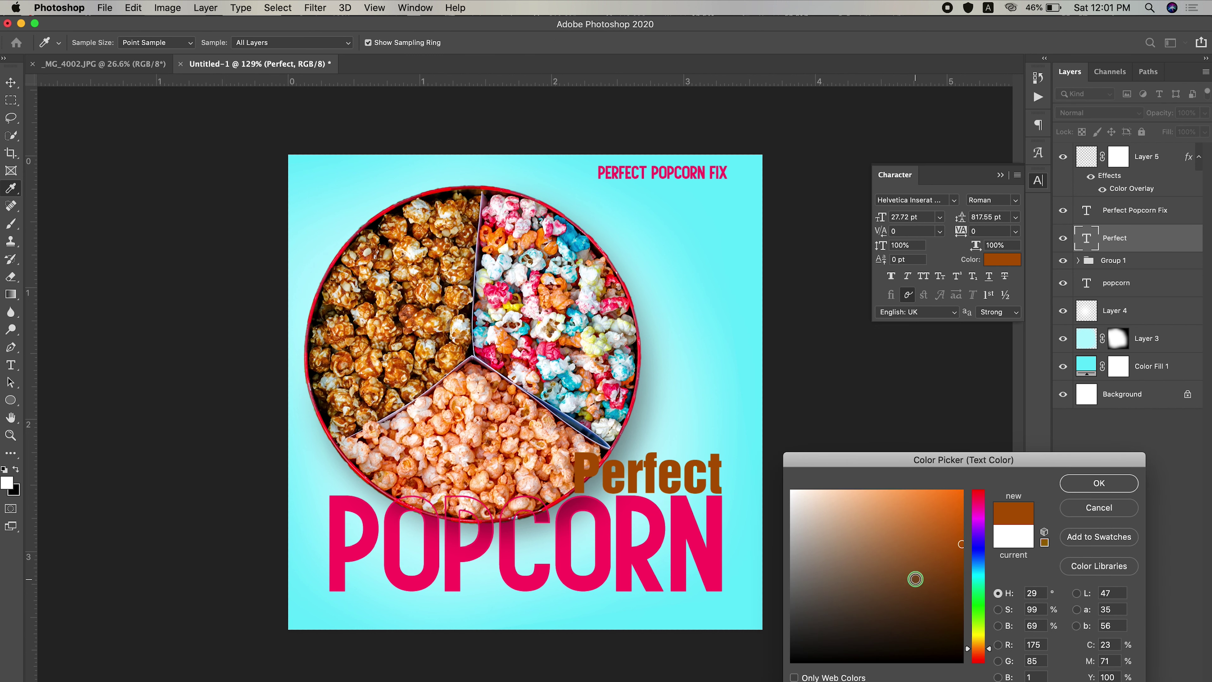
key("Return")
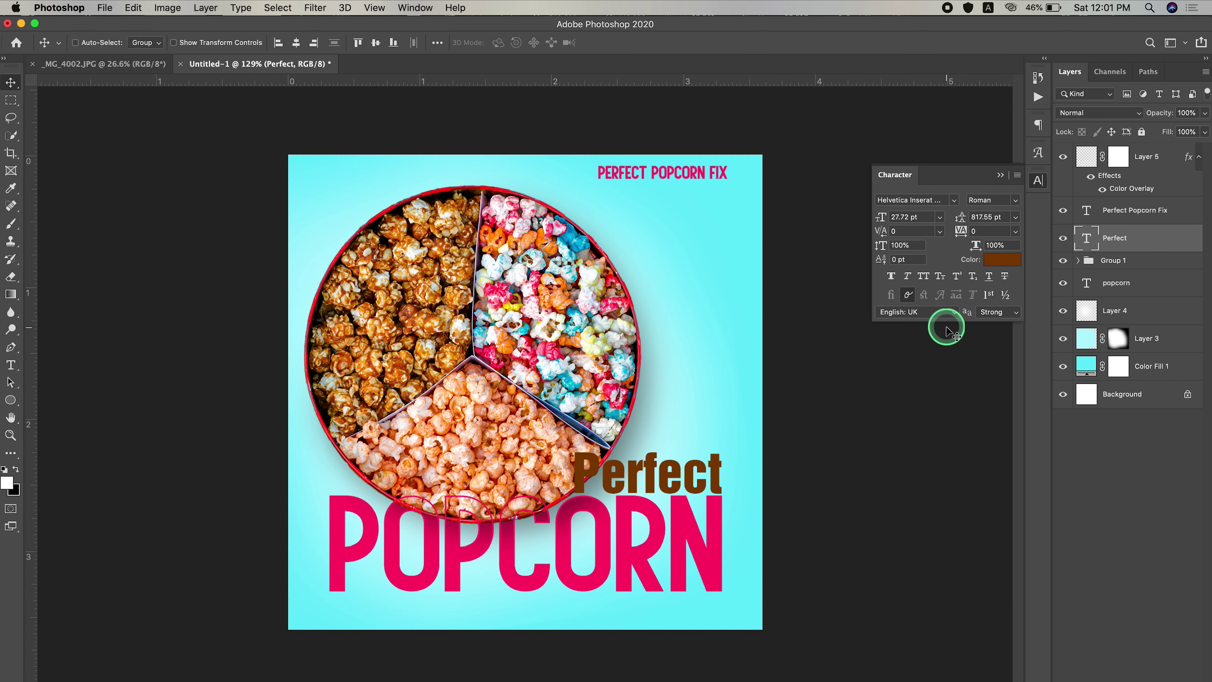
left_click(1002, 259)
left_click_drag(951, 494, 955, 506)
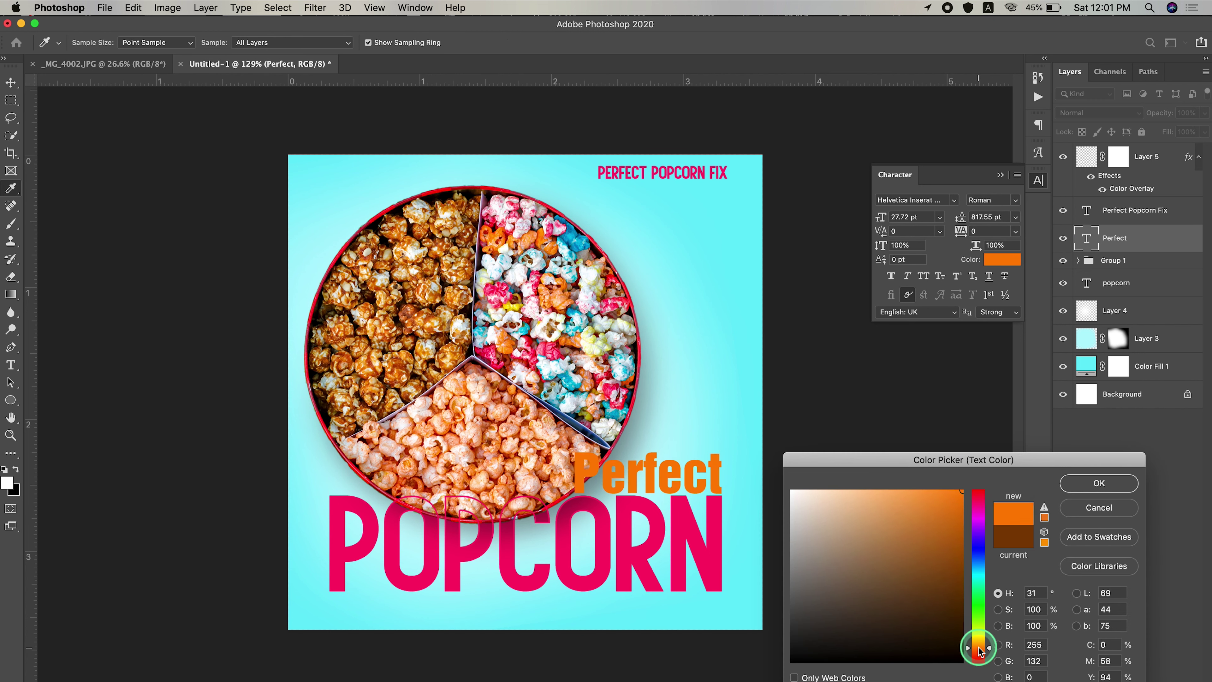
left_click_drag(978, 651, 979, 653)
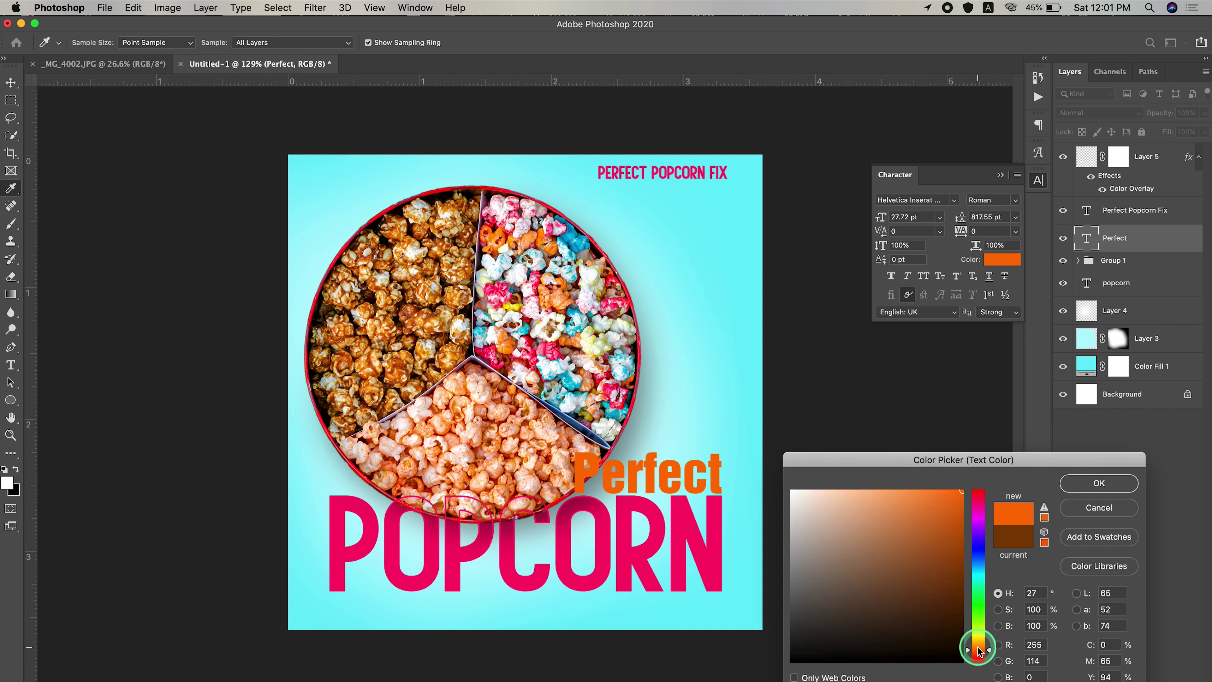
left_click(433, 314)
key("Return")
Stroke Perfect's letter selection on a new layer and move that layer to the top.
key("ctrl+shift+alt+n")
key("m")
right_click(661, 454)
left_click(703, 613)
key("Return")
key("ctrl+d")
key("ctrl+shift+bracketright")
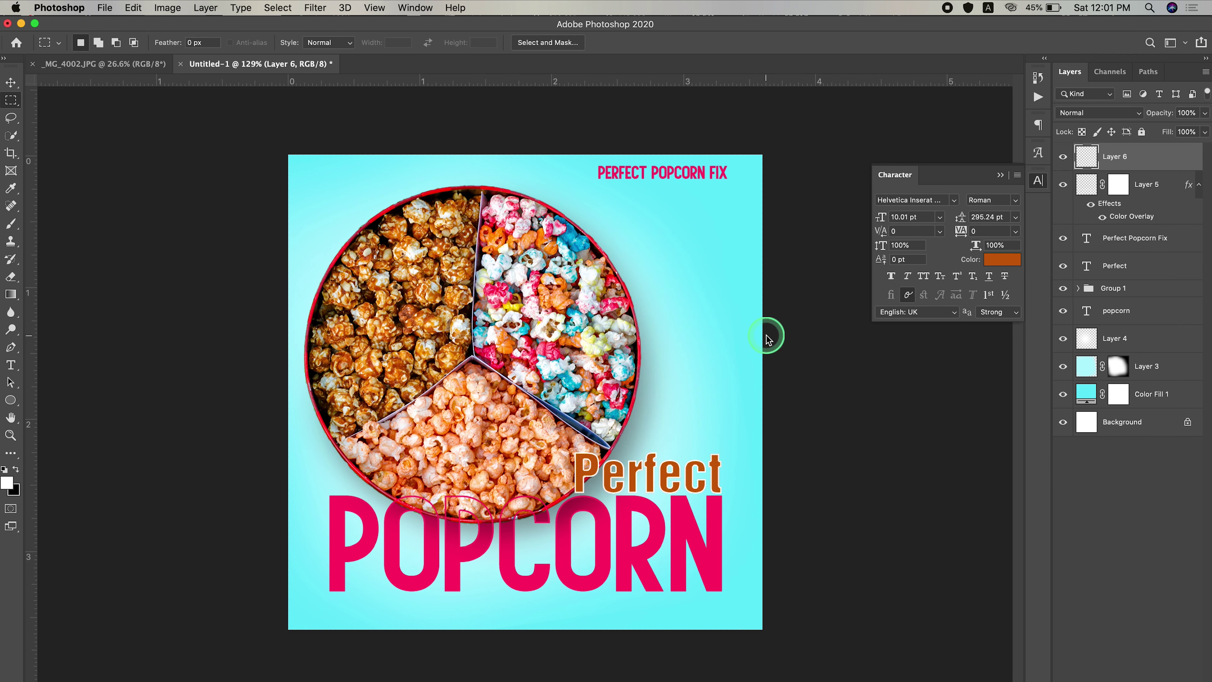
Create the Fix text layer and colour it dark teal.
left_click(1145, 281)
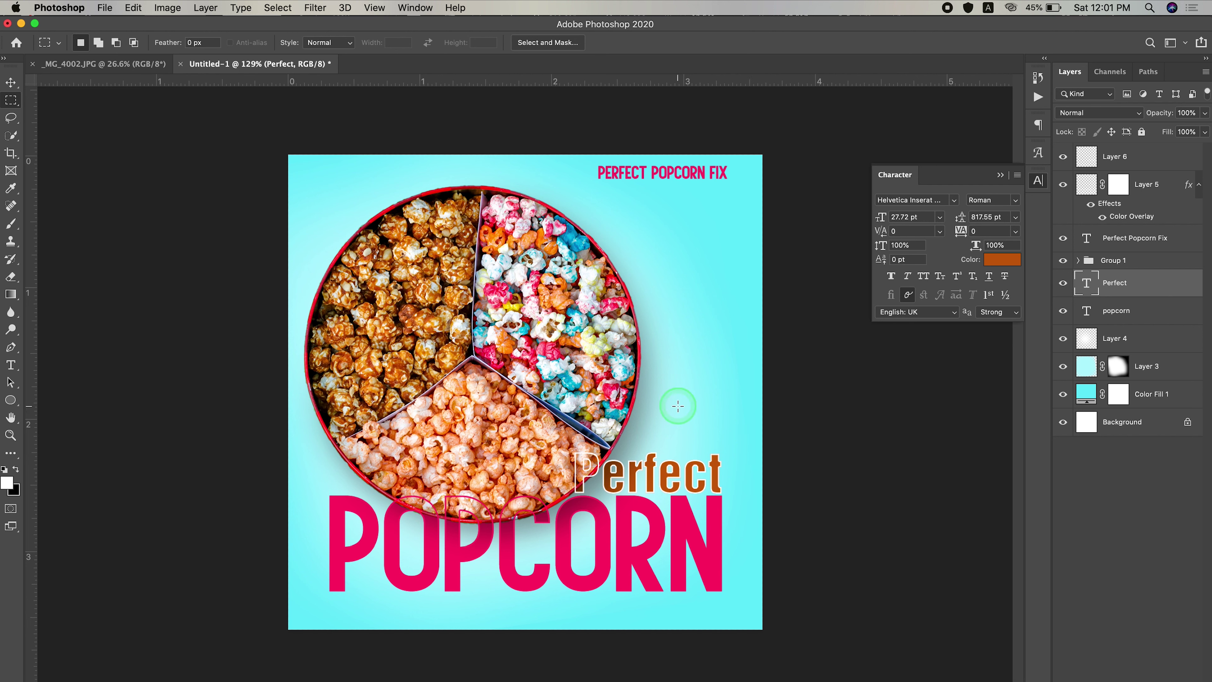
left_click(1200, 184)
key("t")
left_click(659, 253)
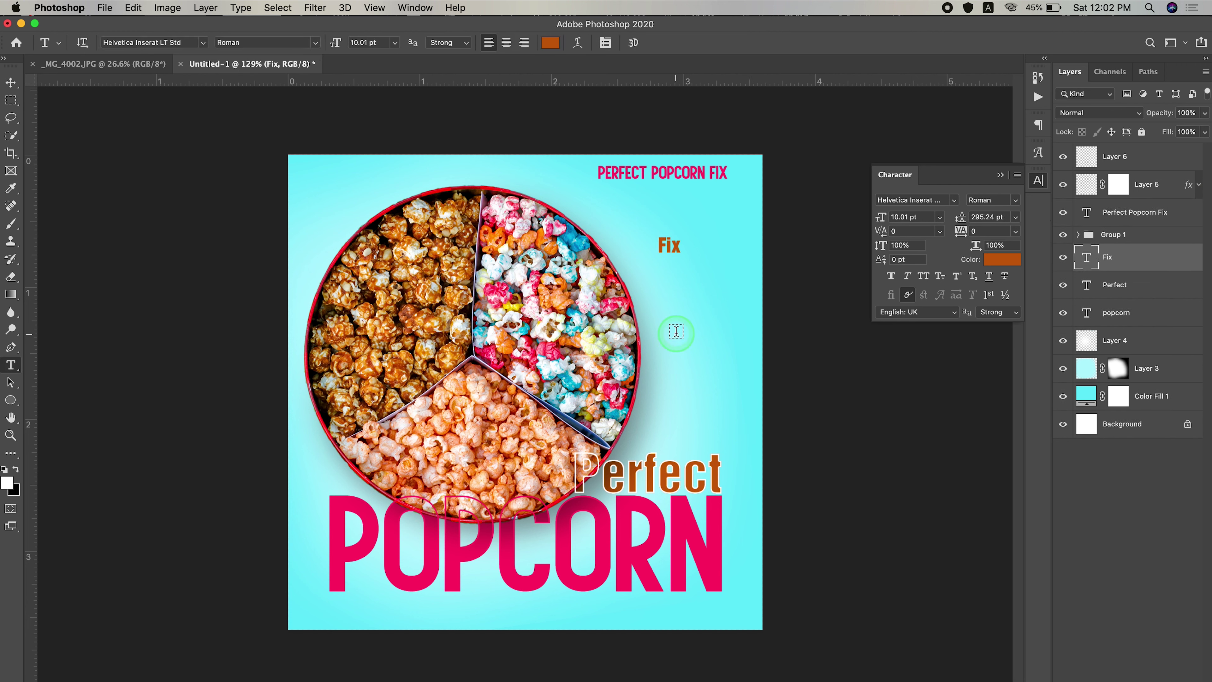
left_click(1002, 259)
left_click(584, 236)
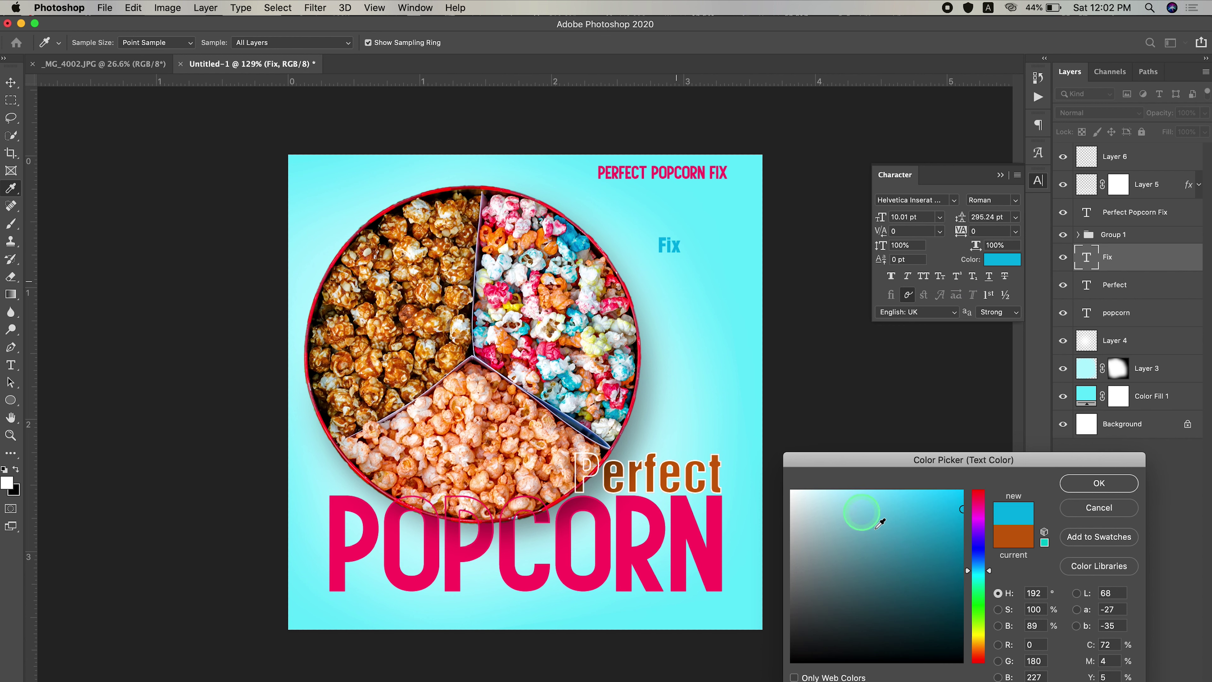
left_click(964, 610)
left_click(1098, 482)
Set Fix in the Radstock Demo script font after trying Growl_rounded.
left_click(953, 200)
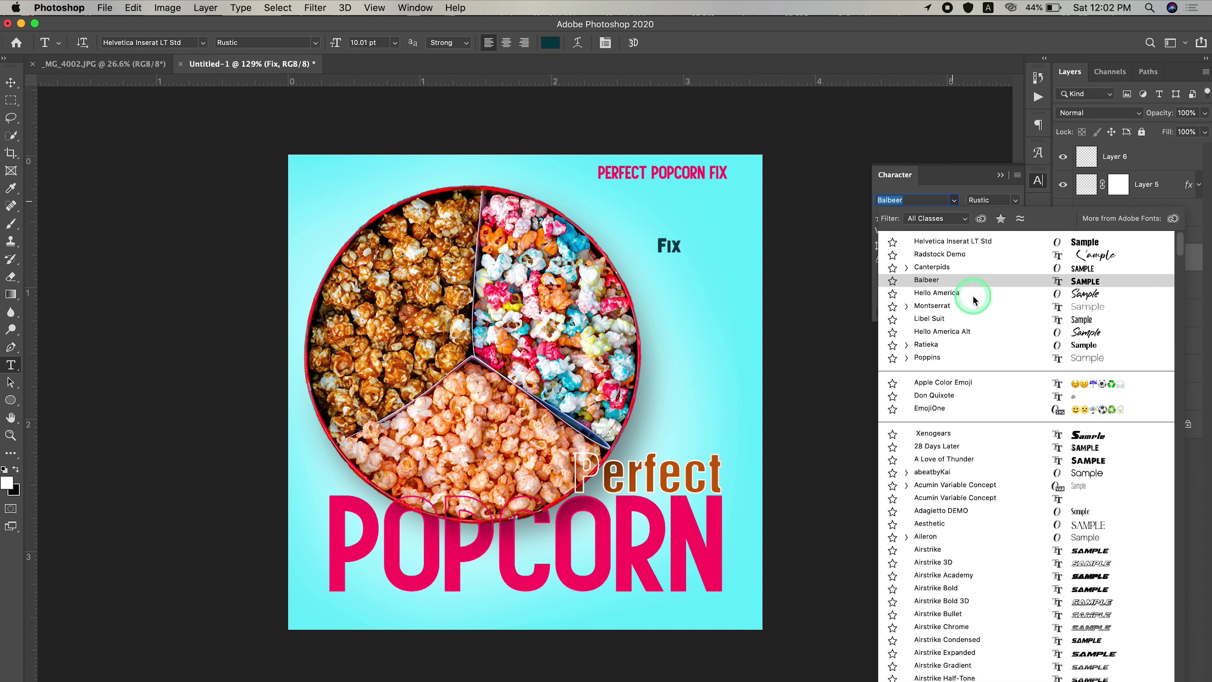
scroll(983, 334, "down", 10)
scroll(982, 387, "down", 5)
scroll(1007, 454, "down", 3)
scroll(1006, 304, "down", 5)
scroll(1078, 377, "down", 3)
scroll(1083, 373, "down", 3)
scroll(1088, 365, "down", 4)
scroll(1087, 365, "down", 5)
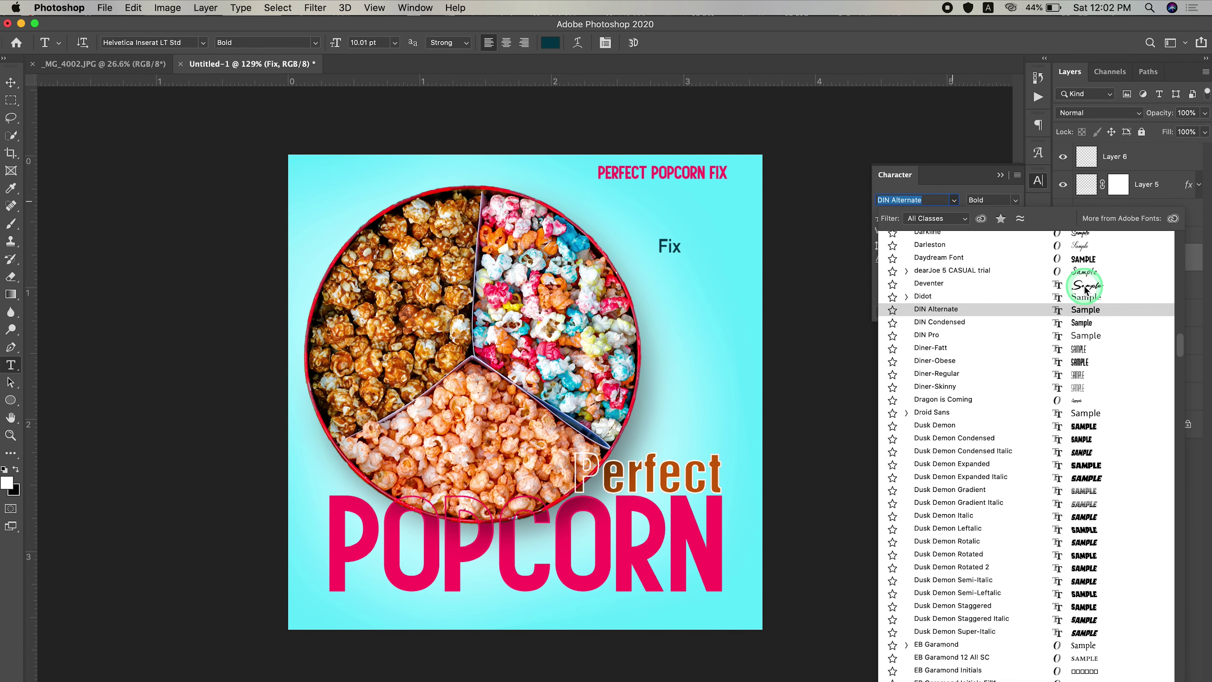
scroll(1084, 430, "down", 5)
scroll(1082, 489, "down", 5)
left_click(1083, 487)
left_click(953, 199)
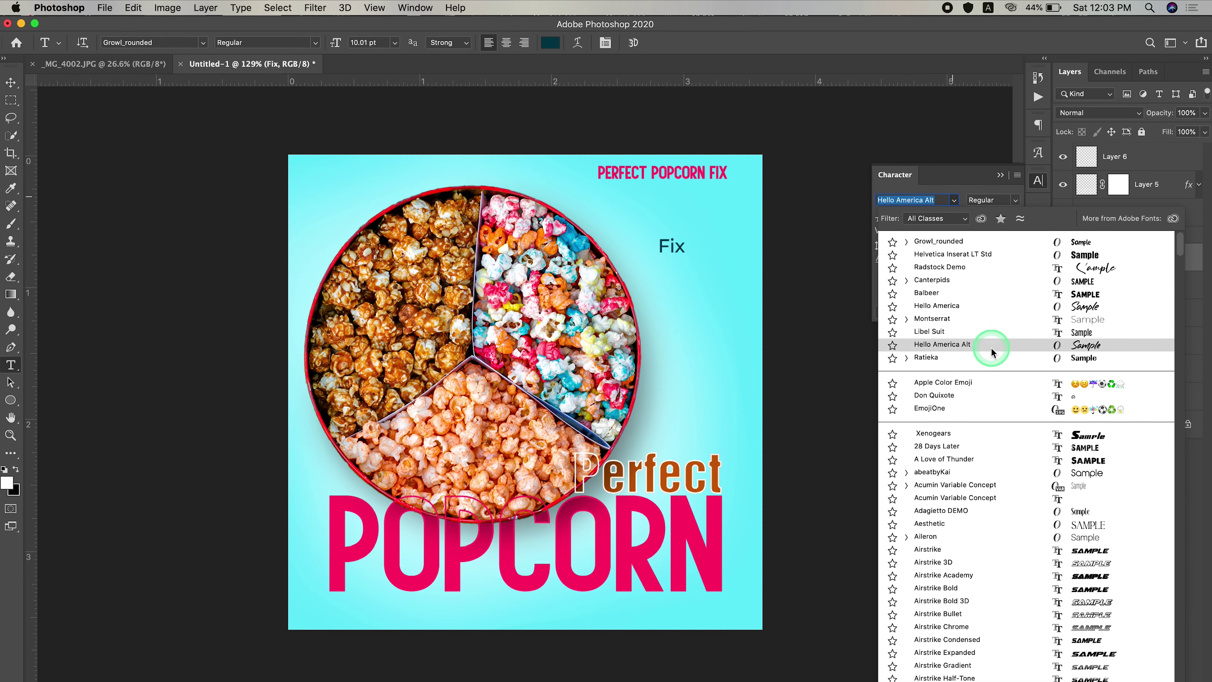
left_click(1006, 267)
Scale Fix up, tilt it slightly, move it under POPCORN, and bring its layer to top.
key("ctrl+t")
mouse_move(776, 300)
left_mouse_down()
mouse_move(704, 248)
mouse_move(754, 286)
left_mouse_up()
left_click_drag(702, 238, 704, 243)
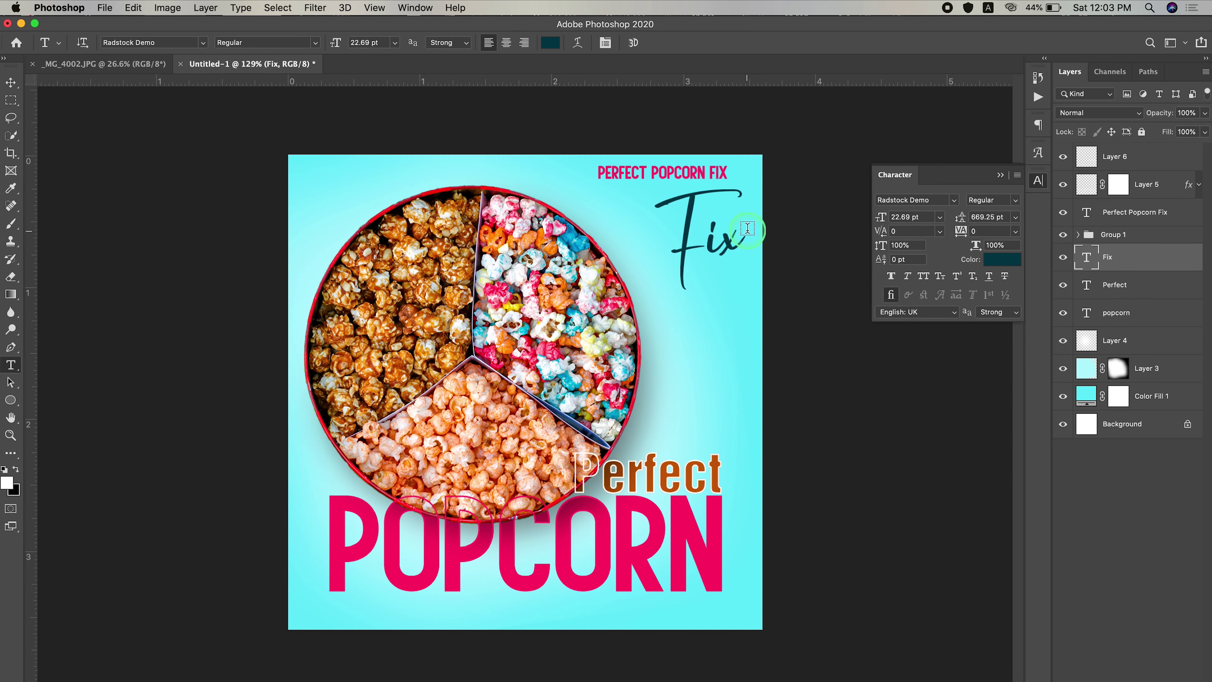
left_click(798, 383)
left_click_drag(798, 383, 639, 565)
key("ctrl+shift+bracketright")
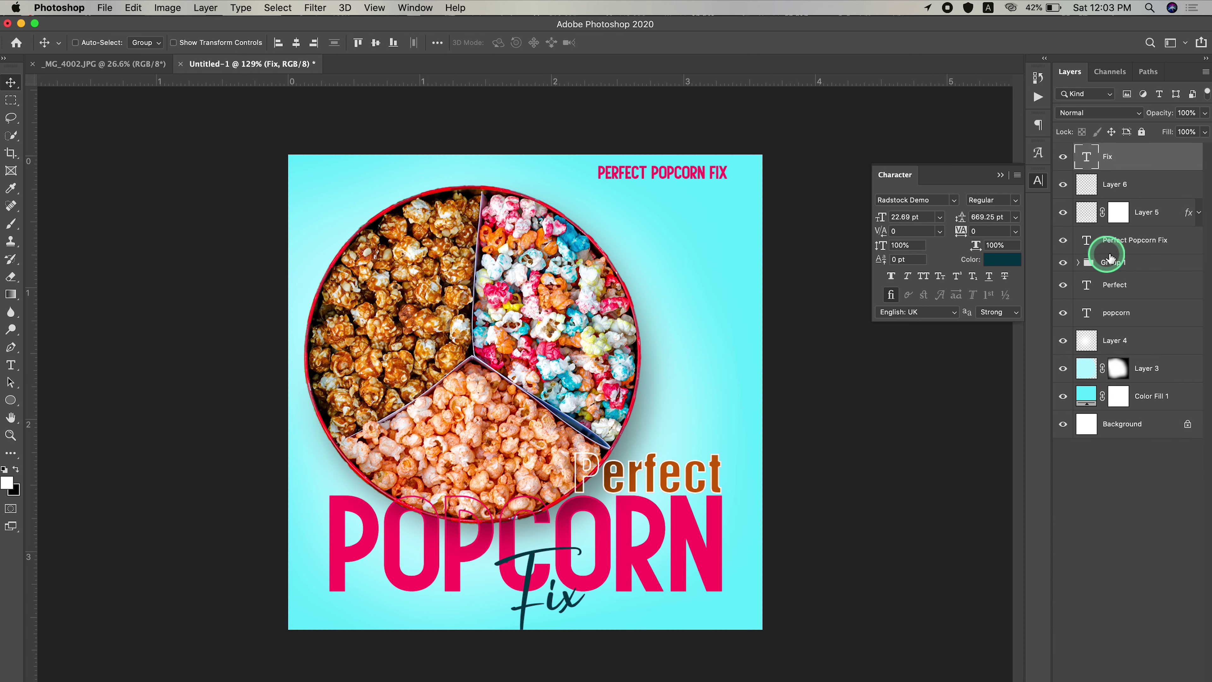
Select the layers from Fix down to the tin and scale them to about 91%.
left_click(1150, 372, "shift")
key("ctrl+t")
left_click_drag(776, 162, 746, 184)
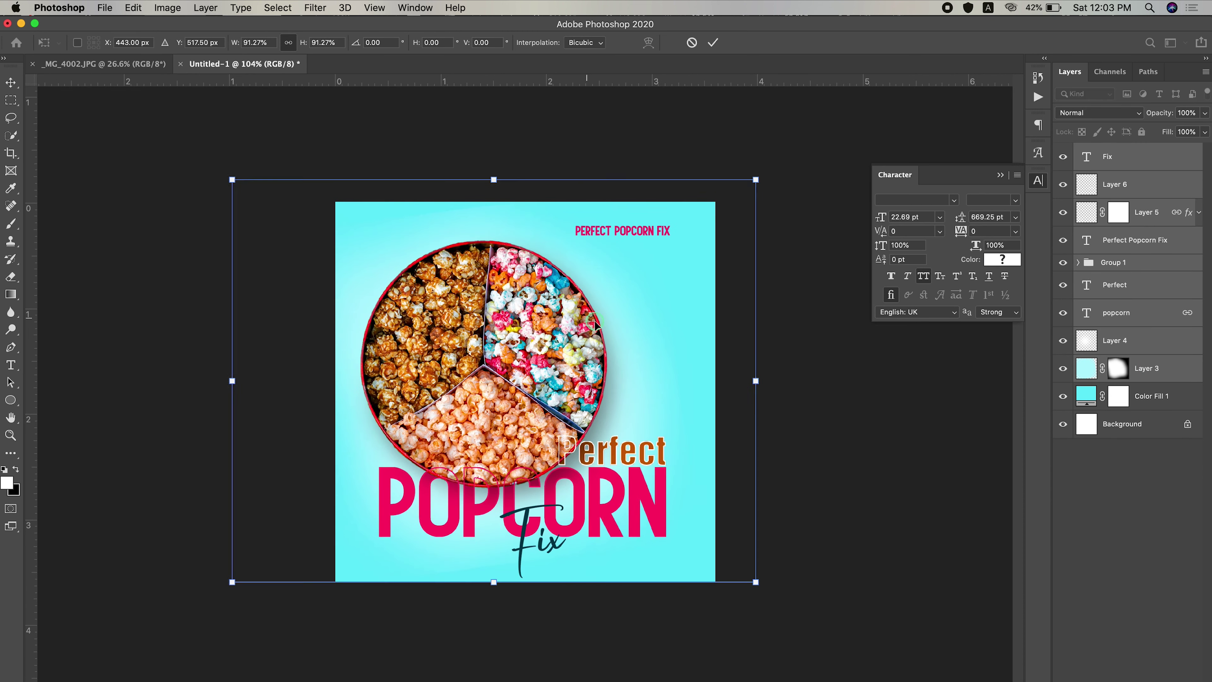
Reposition and apply the 91% scale, then hide the Perfect Popcorn Fix caption.
left_click_drag(587, 315, 593, 324)
left_click(713, 43)
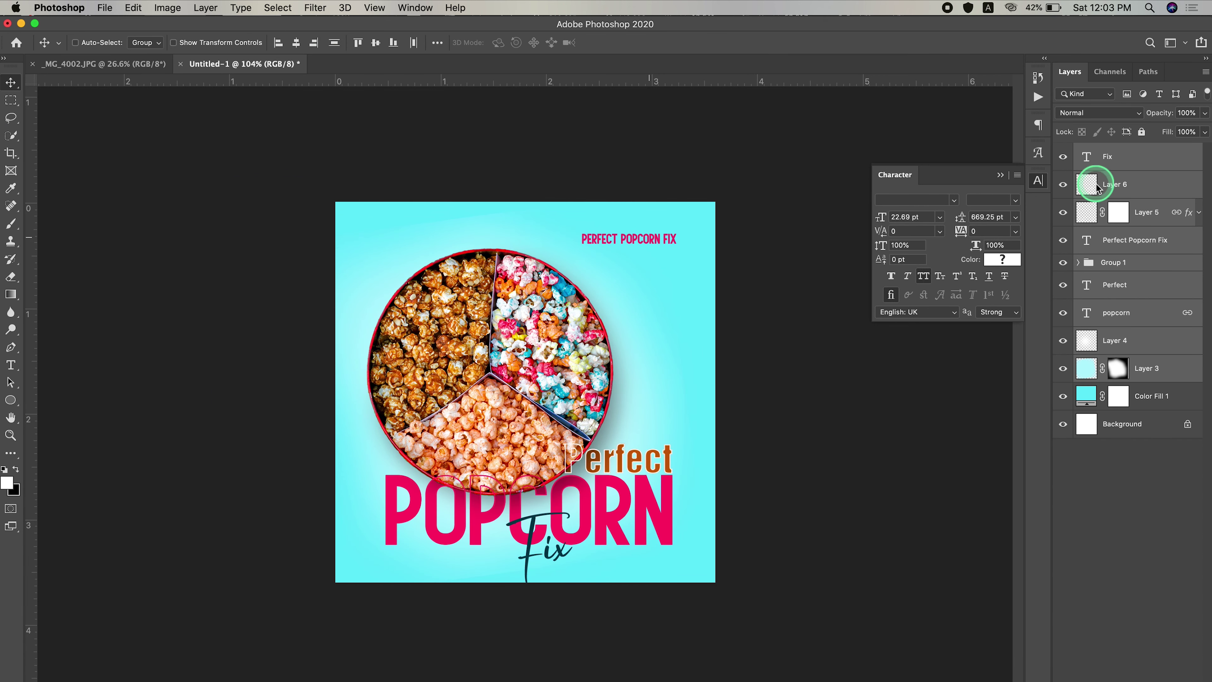
left_click(1135, 239)
left_click(1063, 239)
left_click(1085, 286)
Try masking Layer 6 with a brush, then delete Layer 6.
left_click(1062, 185)
left_click(1115, 185)
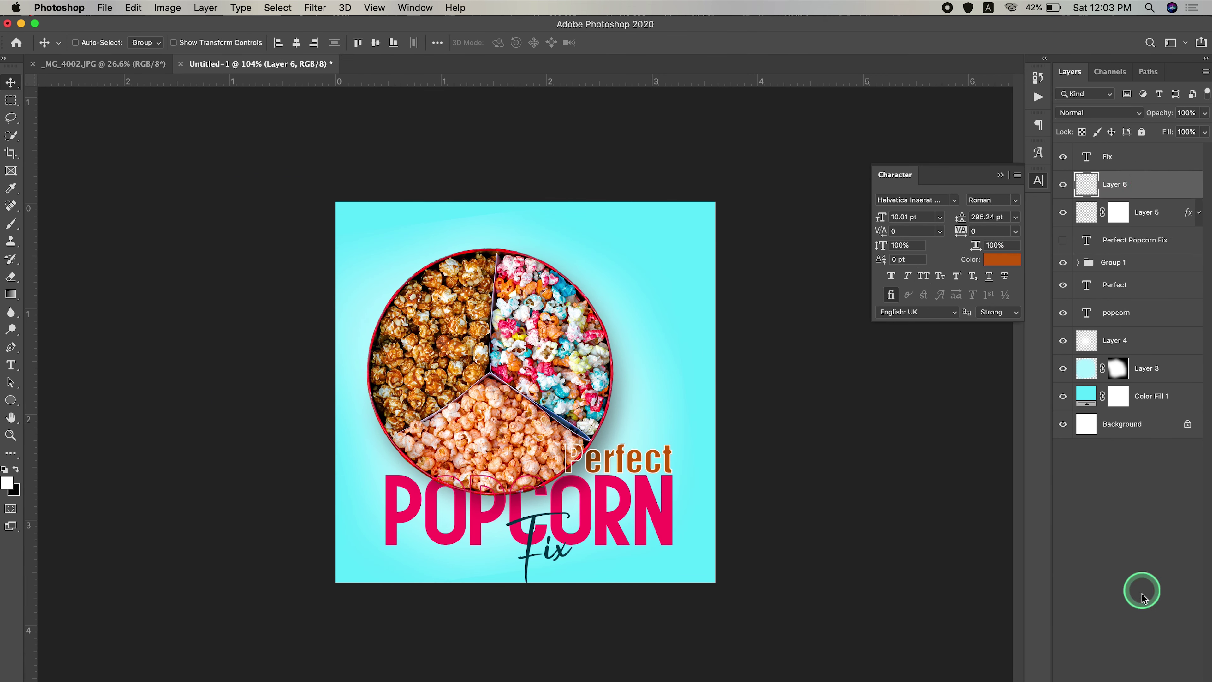
left_click(1119, 677)
key("b")
left_click_drag(657, 449, 621, 465)
key("super+plus")
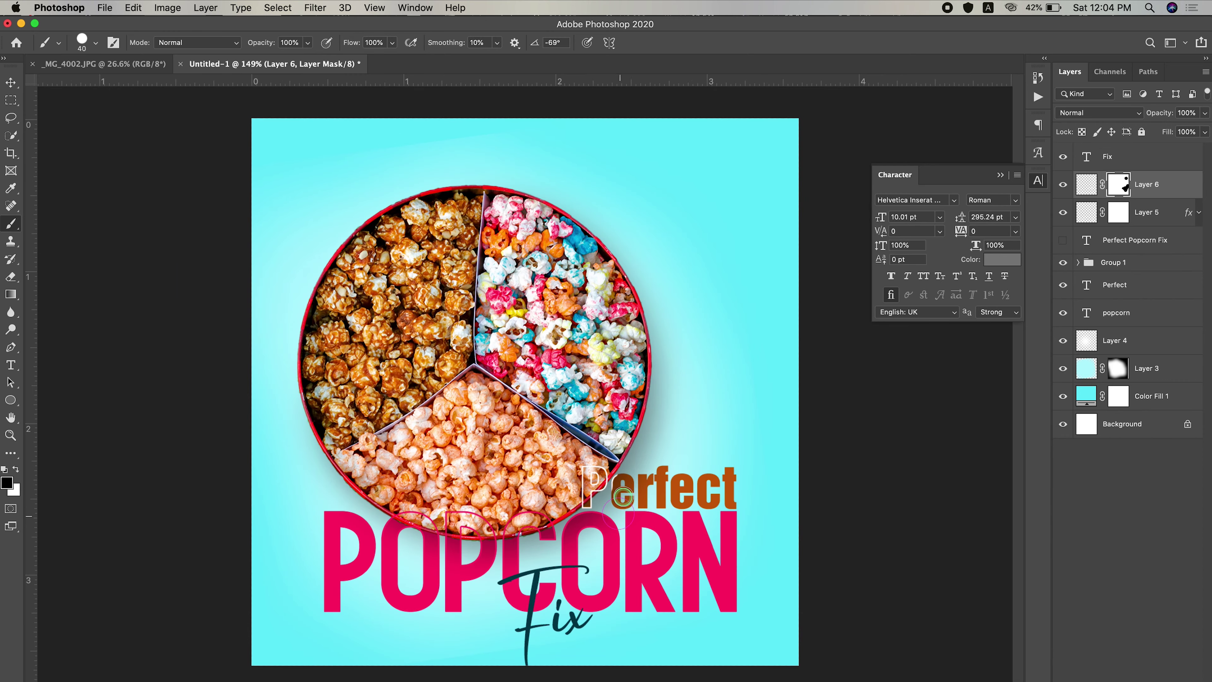
scroll(678, 546, "up", 3)
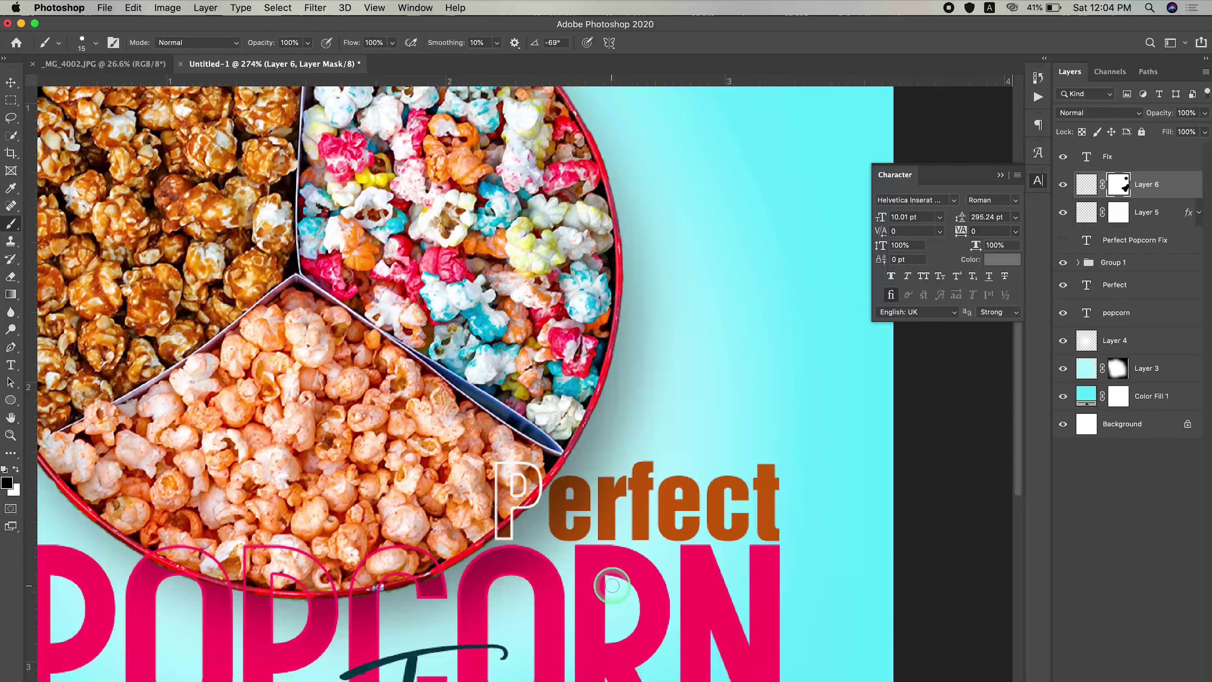
scroll(613, 585, "down", 5)
key("BackSpace")
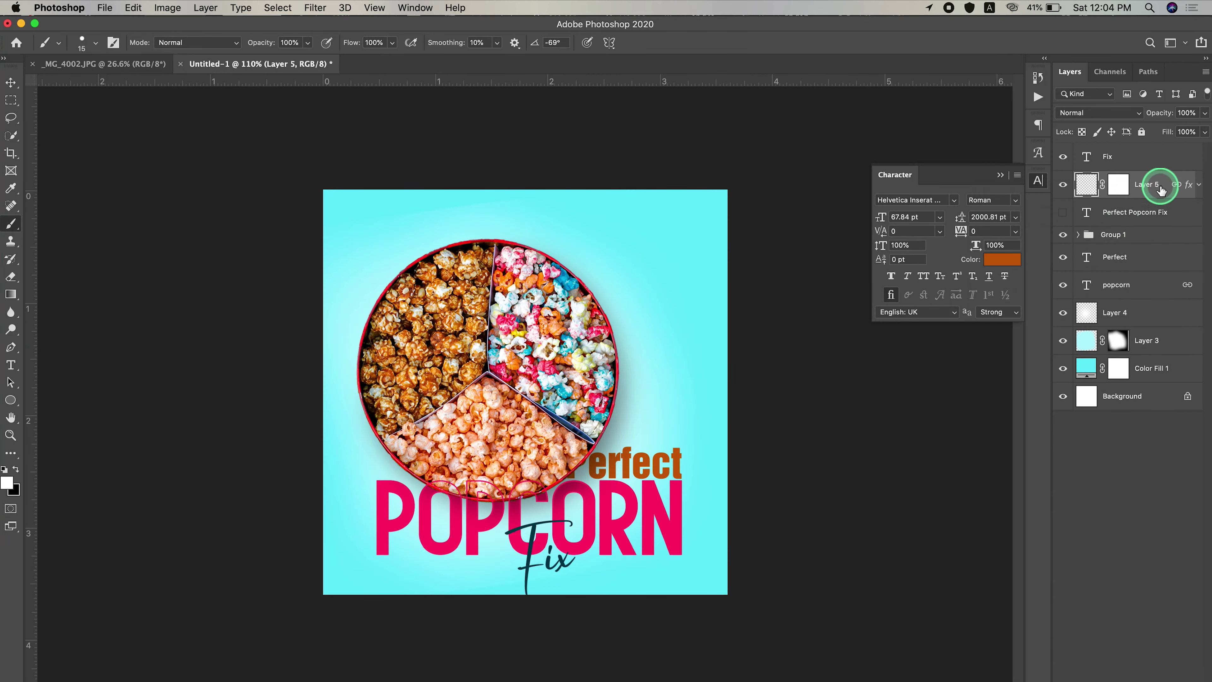
Stroke an outline around the P of Perfect on a new layer.
left_click(1188, 674)
key("m")
left_click(658, 474)
left_click(705, 292)
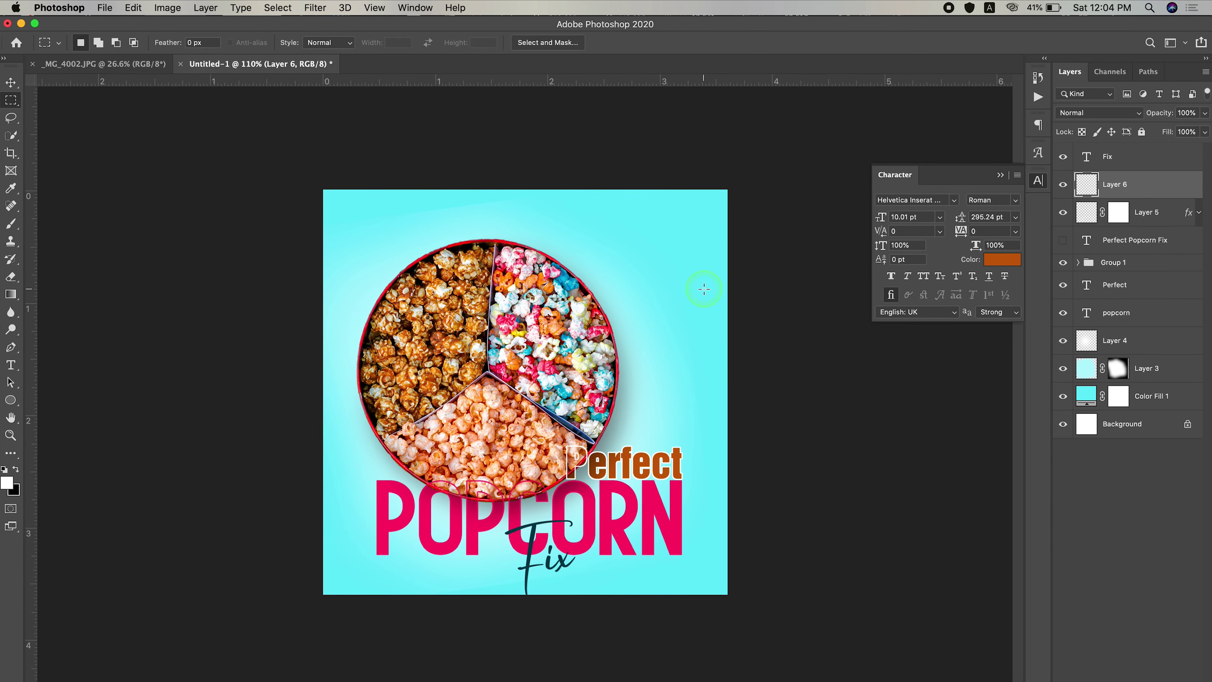
key("v")
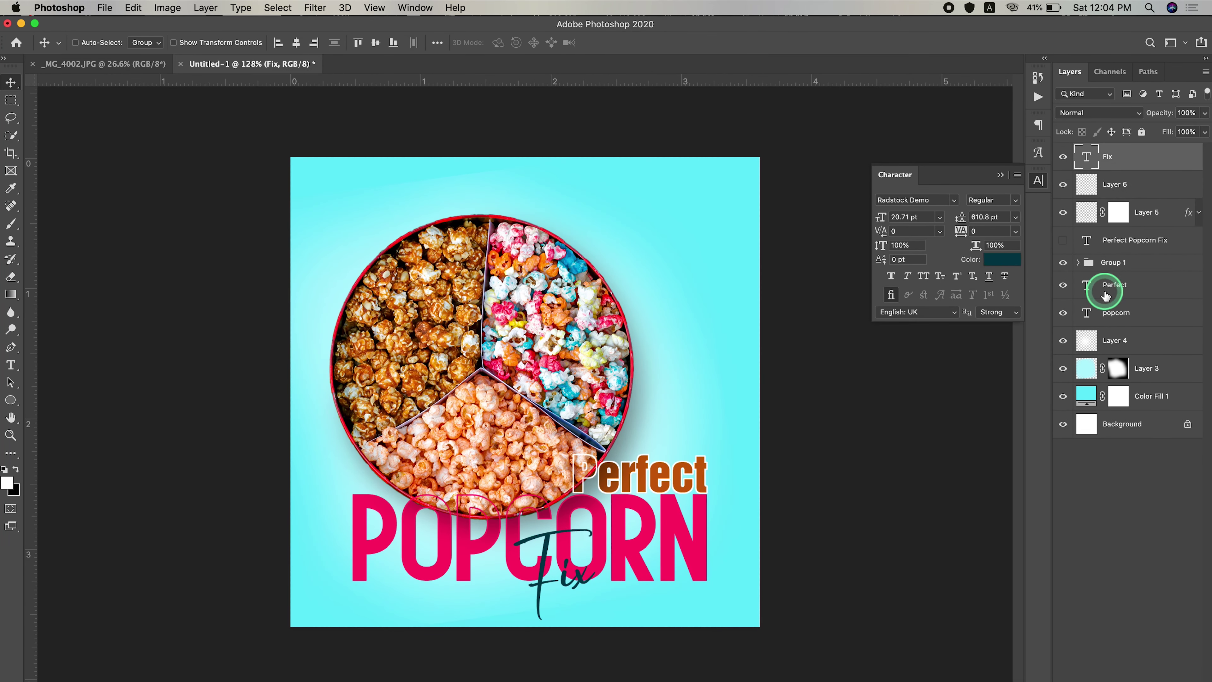
Change Perfect's text colour to a brighter orange.
left_click(1105, 299)
left_click(1002, 259)
left_click_drag(979, 650, 979, 642)
left_click(1095, 482)
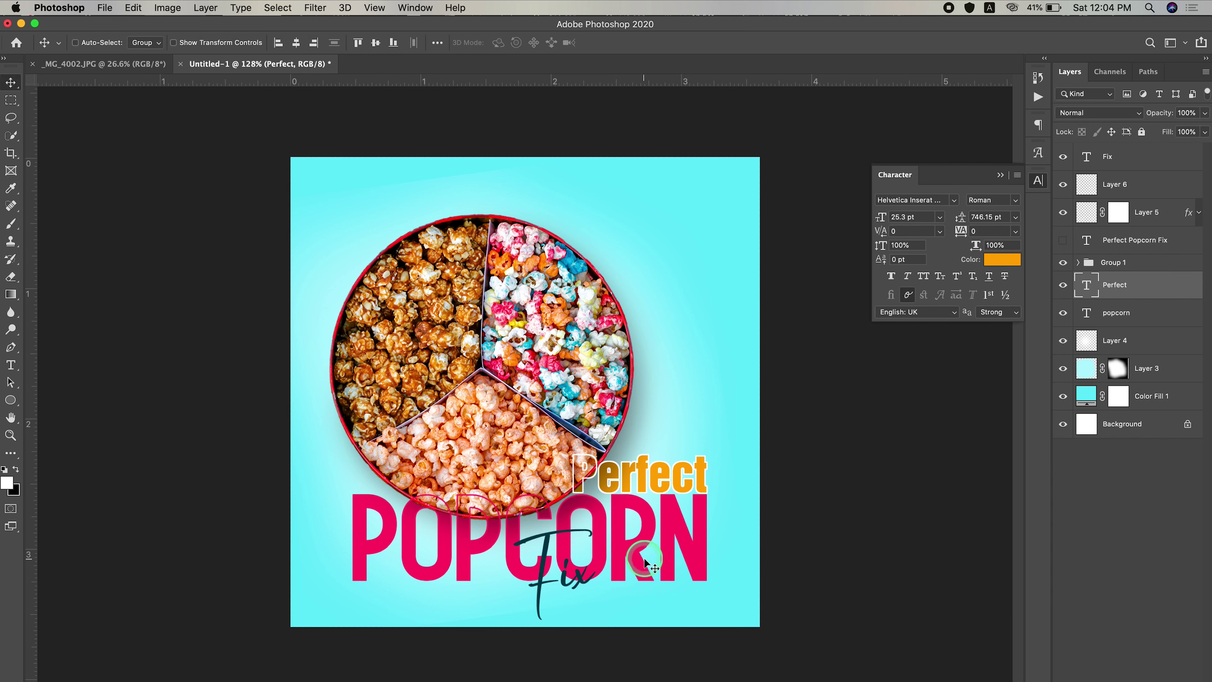
Set the ! in Hello America Alt and place it right after Fix.
left_click(953, 200)
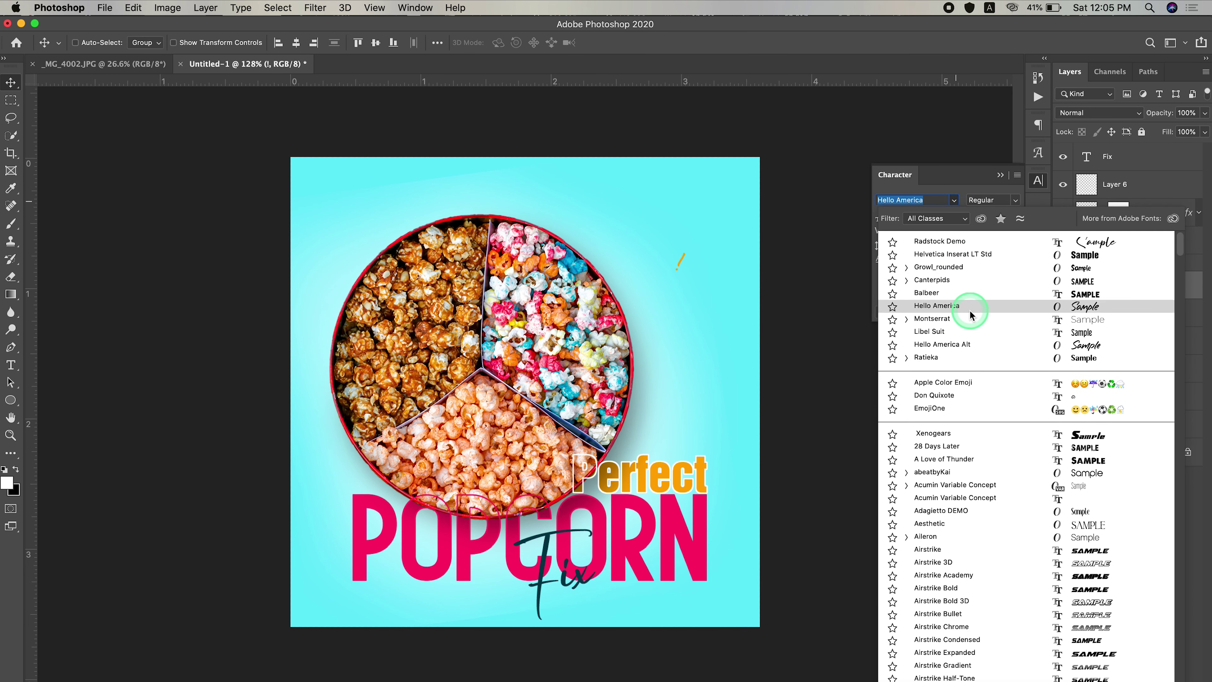
left_click(970, 345)
left_click_drag(722, 143, 673, 582)
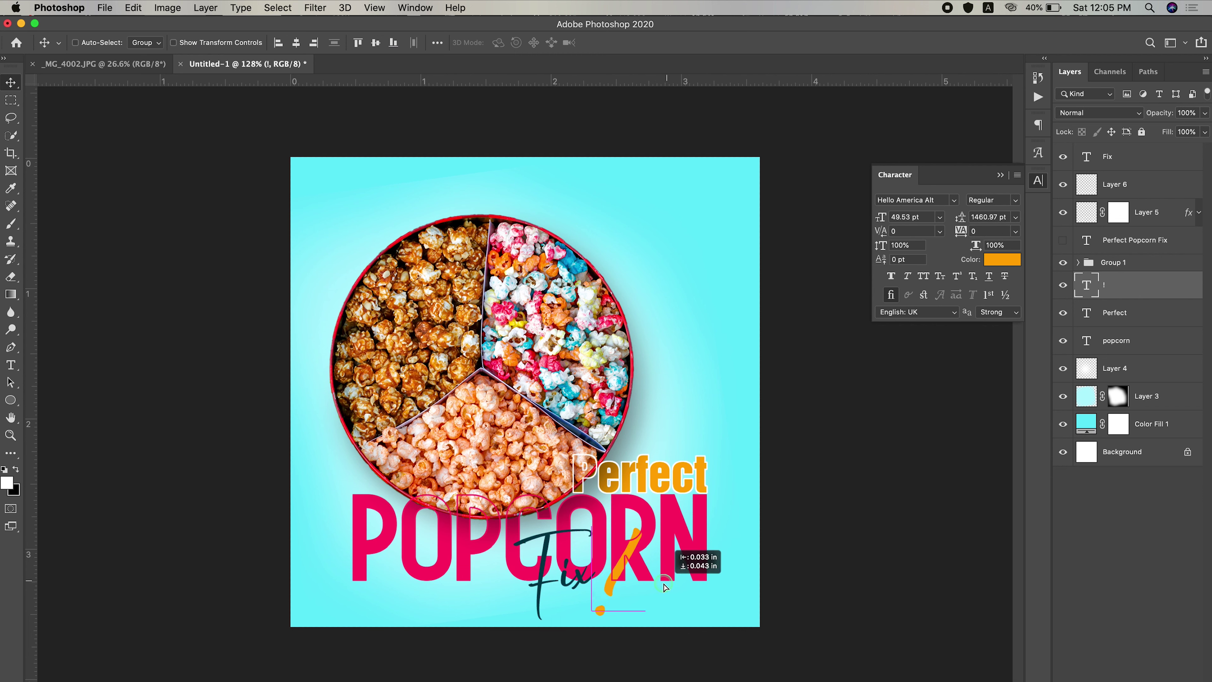
Colour the ! with Fix's dark teal and enlarge it to 124%.
left_click(1002, 259)
left_click(549, 535)
left_click(1096, 482)
key("ctrl+t")
left_click_drag(628, 529, 640, 501)
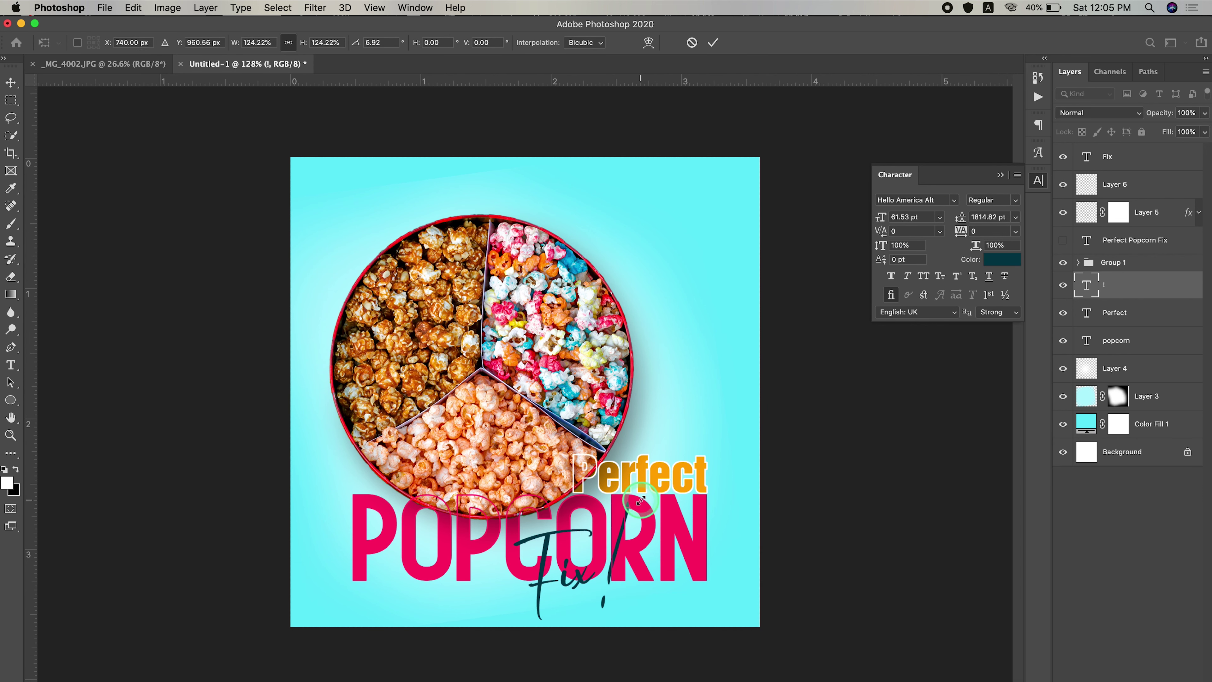
key("Return")
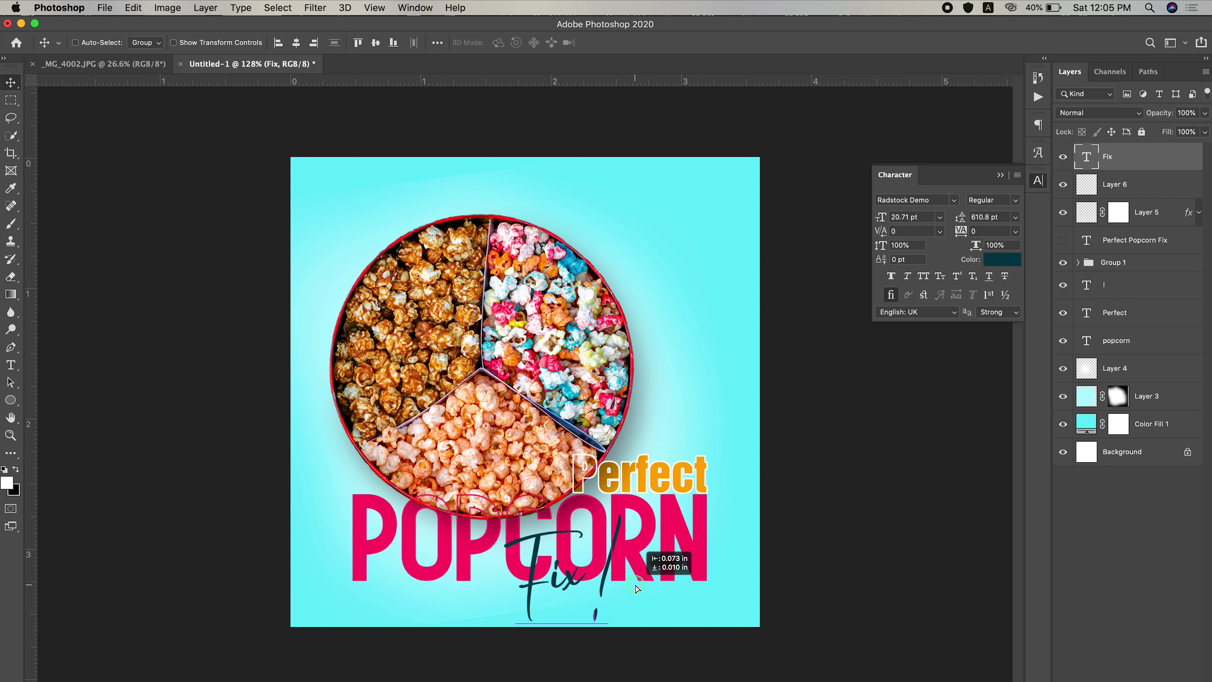
Add 'your logo here' text in Helvetica Inserat LT Std, right-aligned, with auto leading.
key("t")
left_click(668, 196)
type("you")
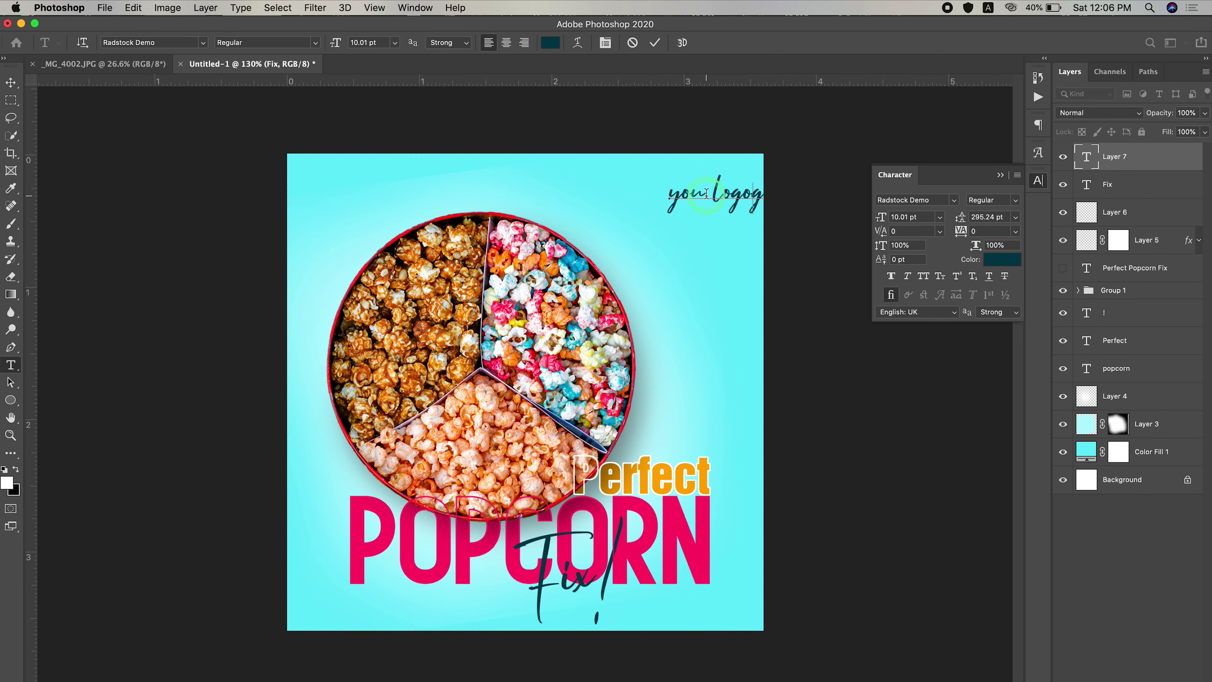
left_click(1015, 216)
left_click(1011, 220)
left_click(671, 215)
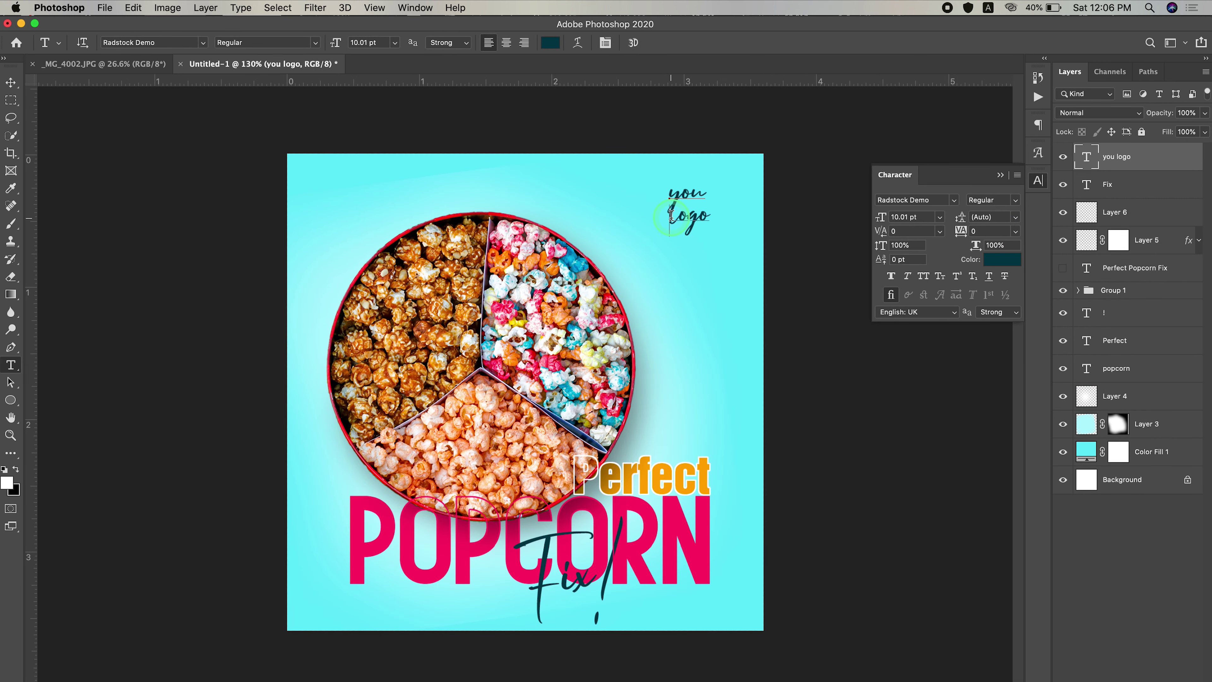
left_click(953, 200)
left_click(950, 267)
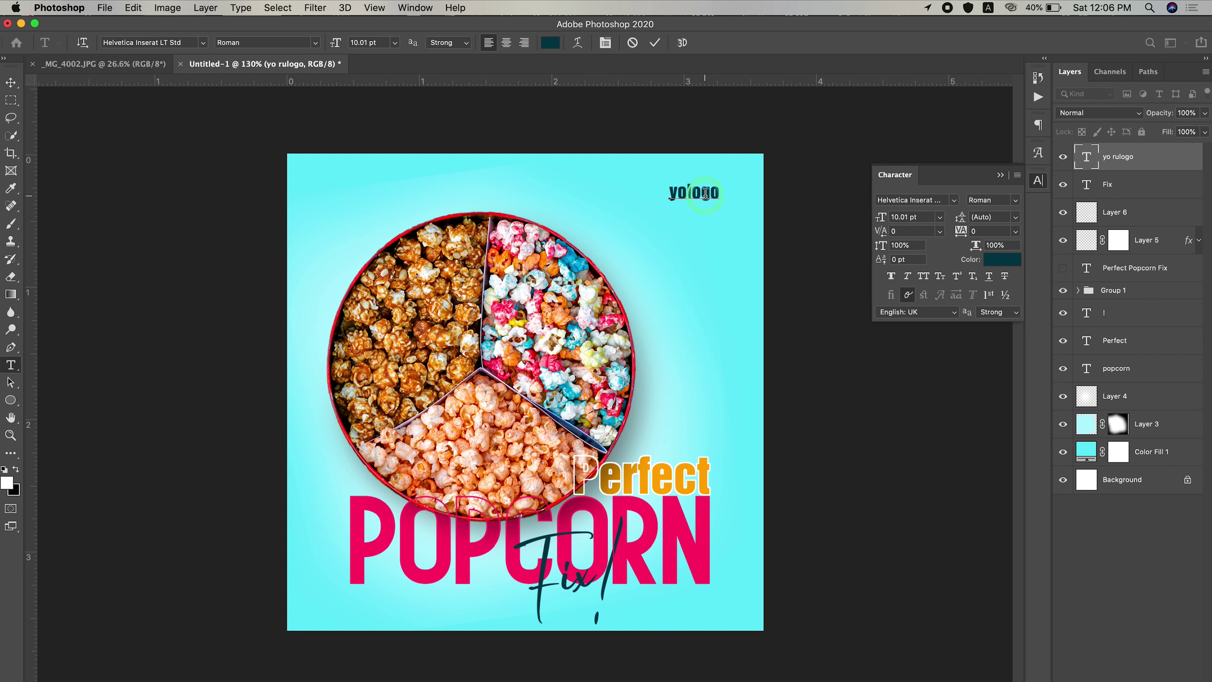
left_click(523, 42)
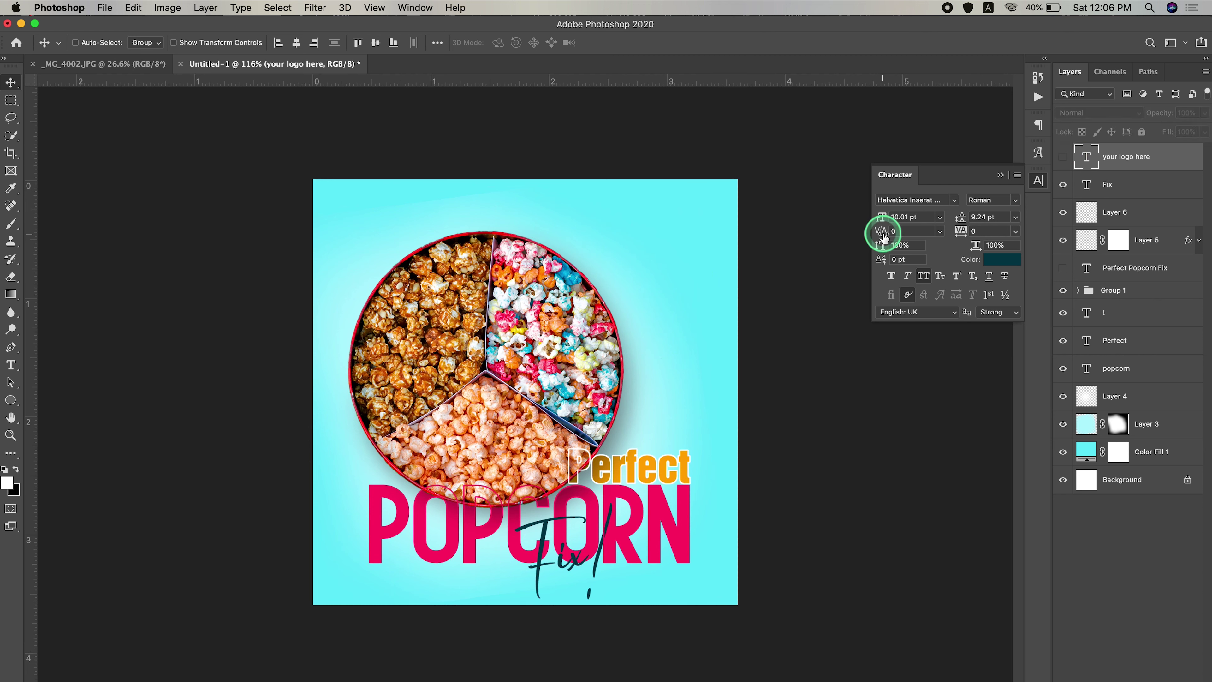
Type 'Build your own tin' at top right, tighten its line spacing, and preview fonts.
key("t")
left_click(636, 231)
type("Build")
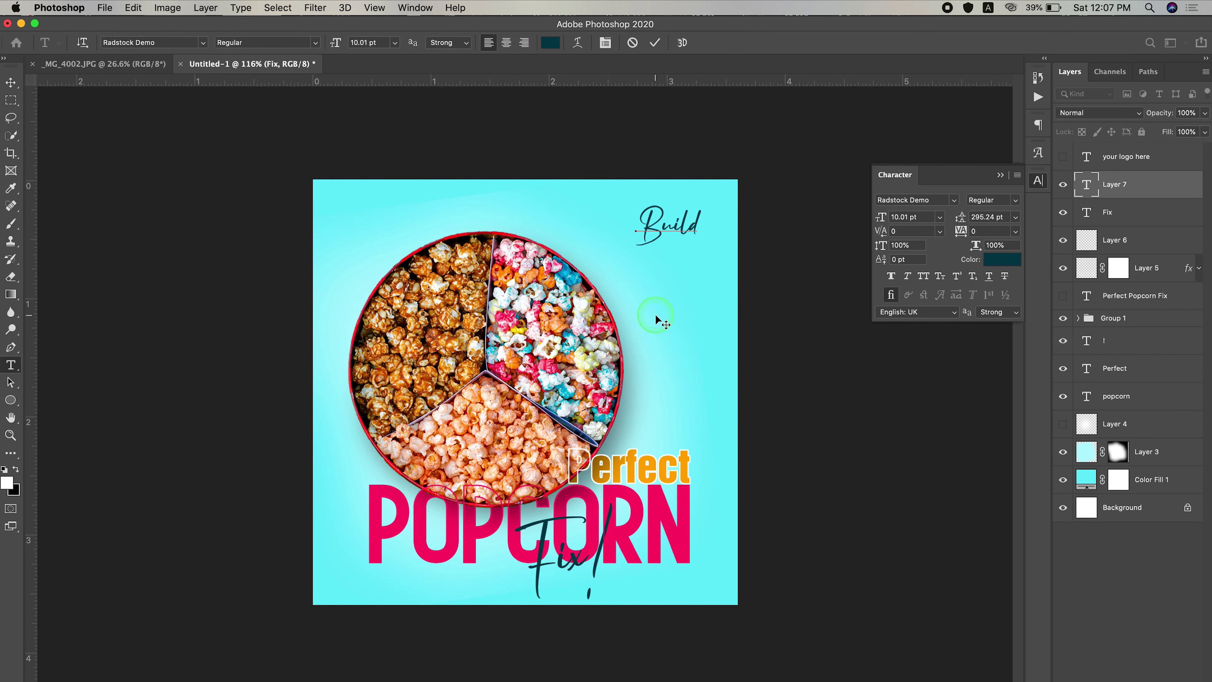
key("Escape")
left_click(1016, 217)
left_click(997, 237)
left_click(953, 199)
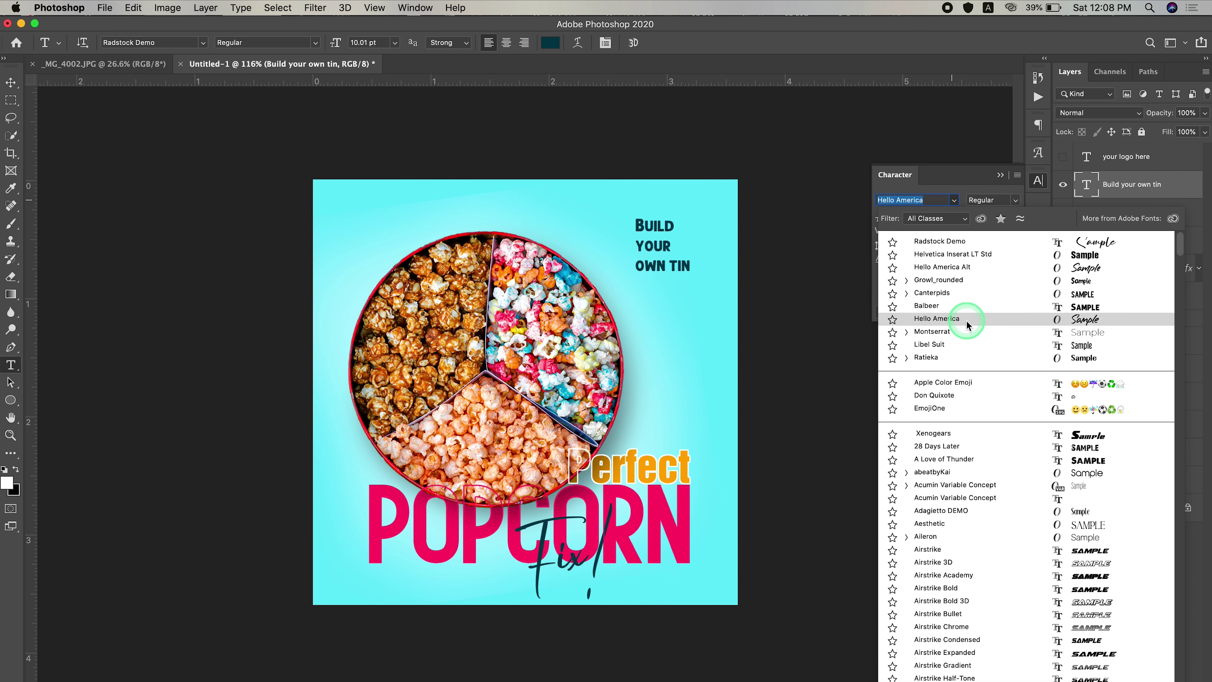
Set the heading to Montserrat Black in All Caps, right-aligned.
left_click(968, 331)
left_click(1016, 201)
left_click(988, 346)
left_click(924, 276)
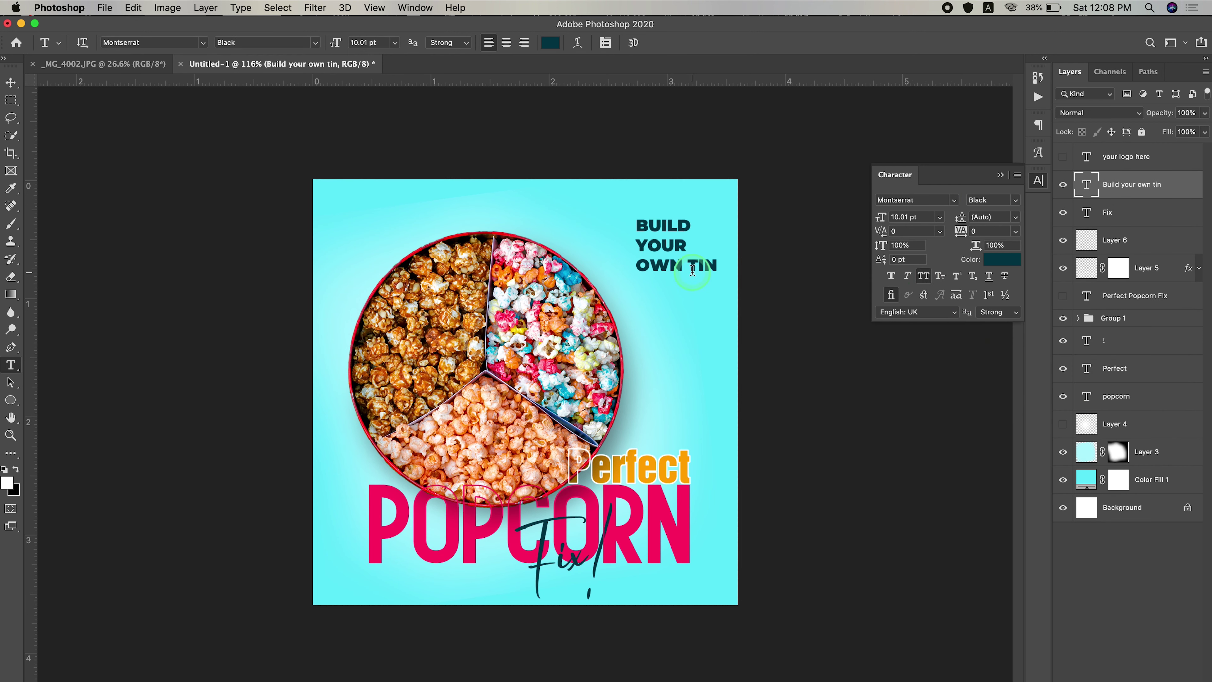
left_click(524, 42)
Move the heading to the top right, tighten its leading, and enlarge it.
key("Escape")
key("v")
left_click_drag(667, 276, 749, 257)
left_click_drag(961, 218, 957, 218)
key("ctrl+t")
left_click_drag(718, 253, 692, 336)
key("Return")
left_click_drag(680, 446, 682, 454)
Colour the heading text white, then pink, and add a new layer for the outline.
left_click(1002, 259)
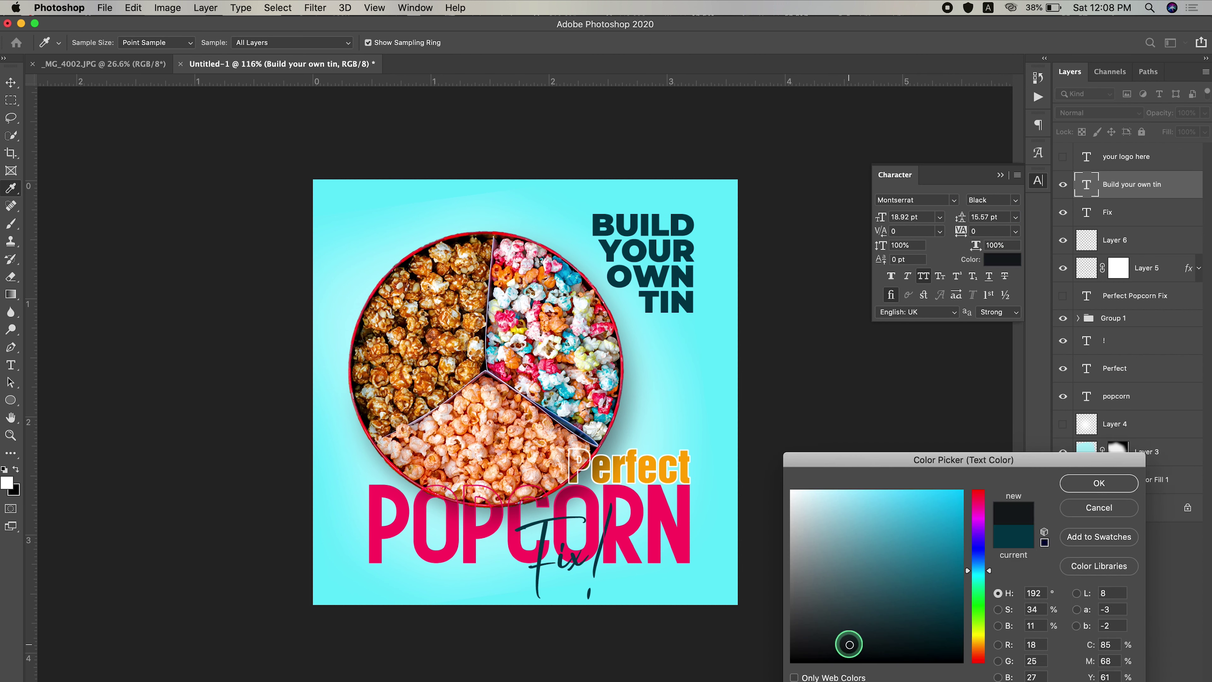
left_click(795, 492)
left_click(1096, 481)
left_click(1079, 184, "ctrl")
left_click(1002, 259)
left_click(391, 525)
left_click(1096, 482)
key("ctrl+shift+alt+n")
Make the heading text white and set Layer 7's opacity to 100%.
left_click(1004, 260)
left_click_drag(804, 585, 791, 491)
left_click(1080, 481)
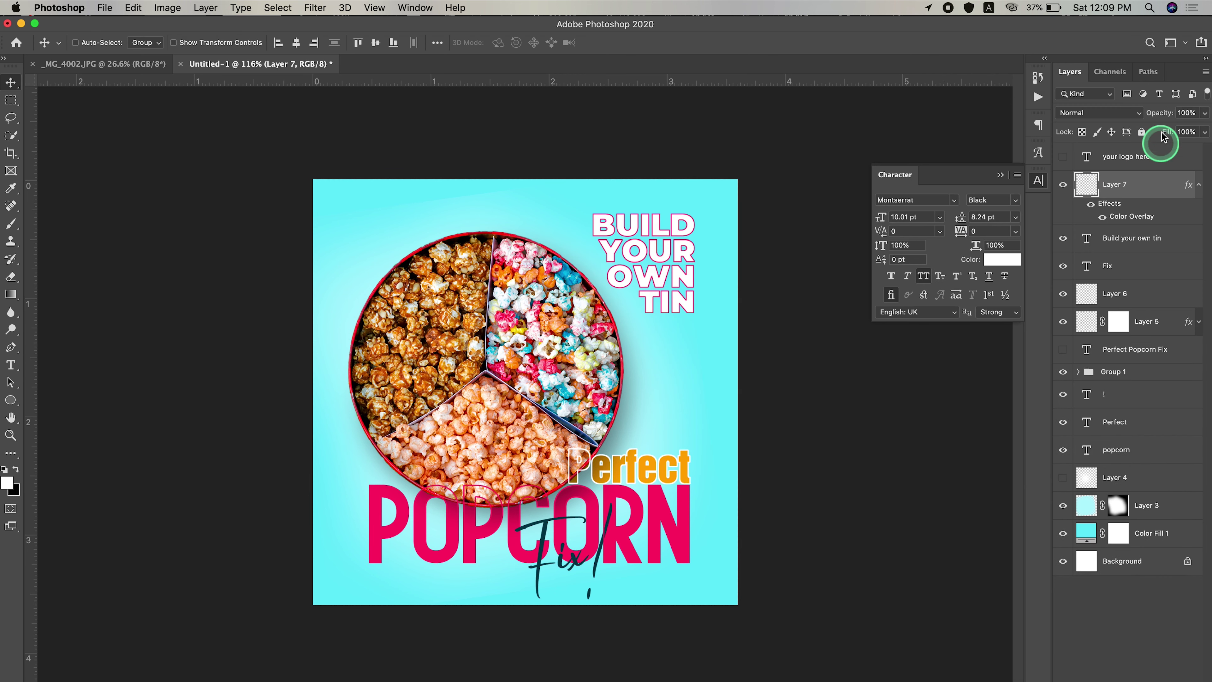
type("100")
key("Return")
Hide the filled BUILD YOUR OWN TIN layer and enlarge the outlined heading.
left_click(1062, 237)
key("ctrl+t")
left_click_drag(695, 313, 701, 363)
key("Return")
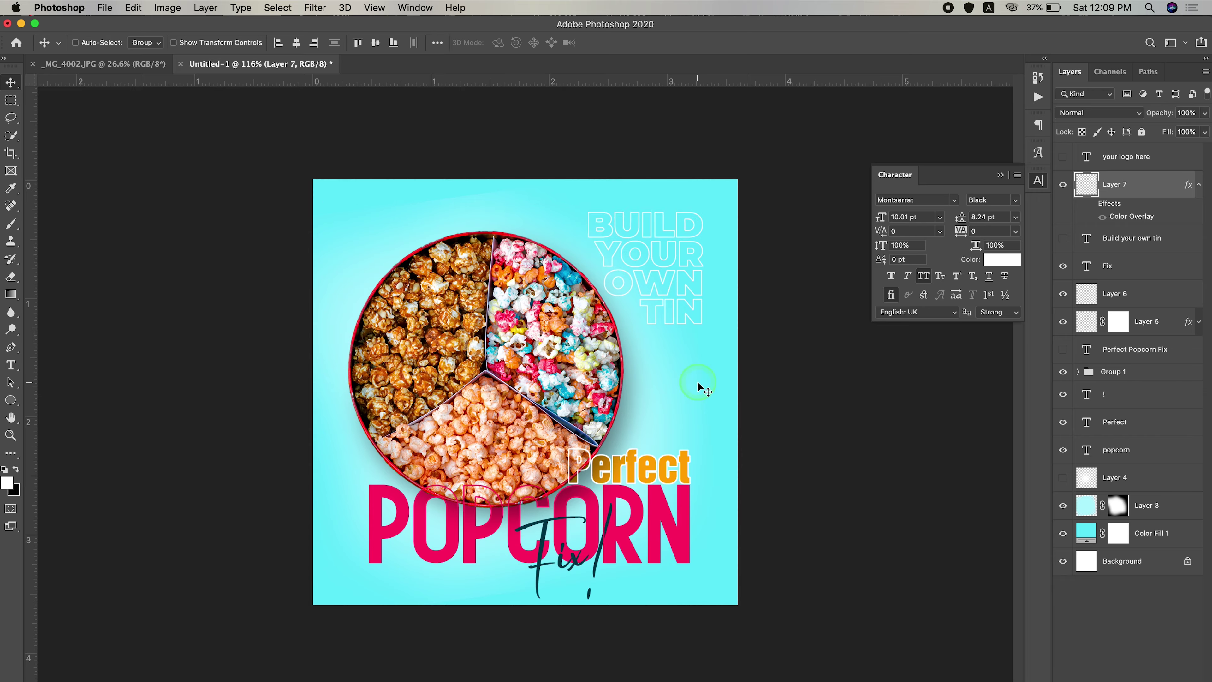
Show the YOUR LOGO HERE placeholder and move it to the top-left corner.
left_click(1063, 157)
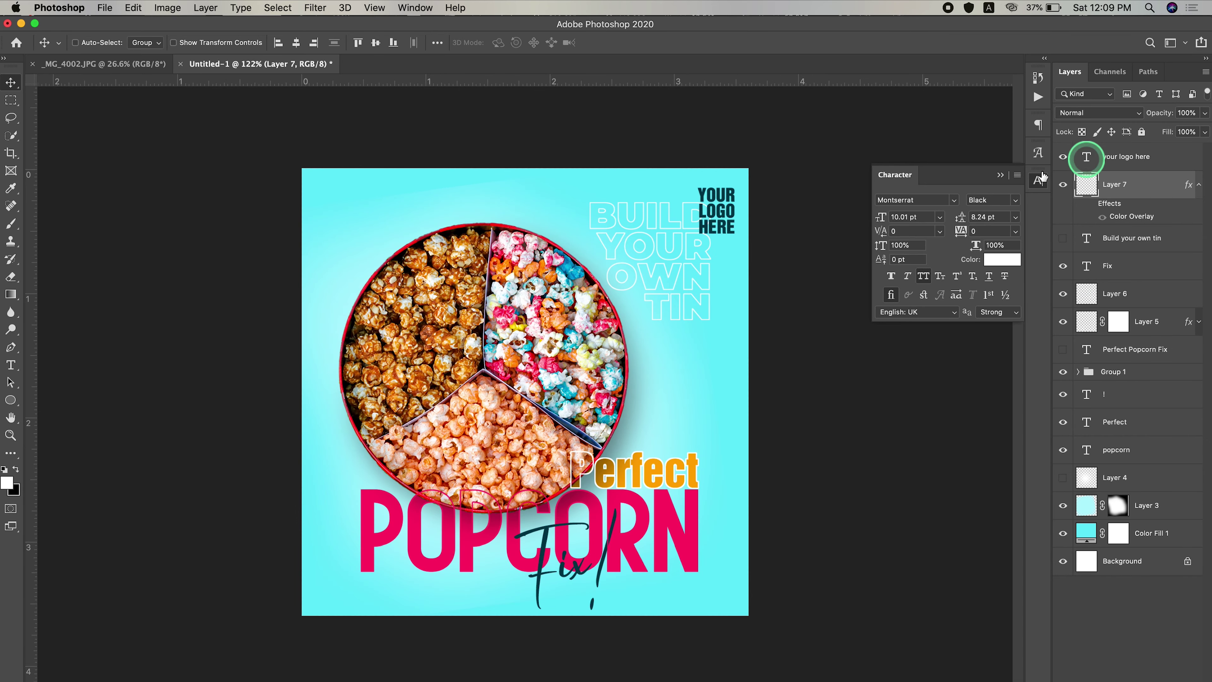
left_click(1117, 157)
left_click_drag(738, 237, 381, 237)
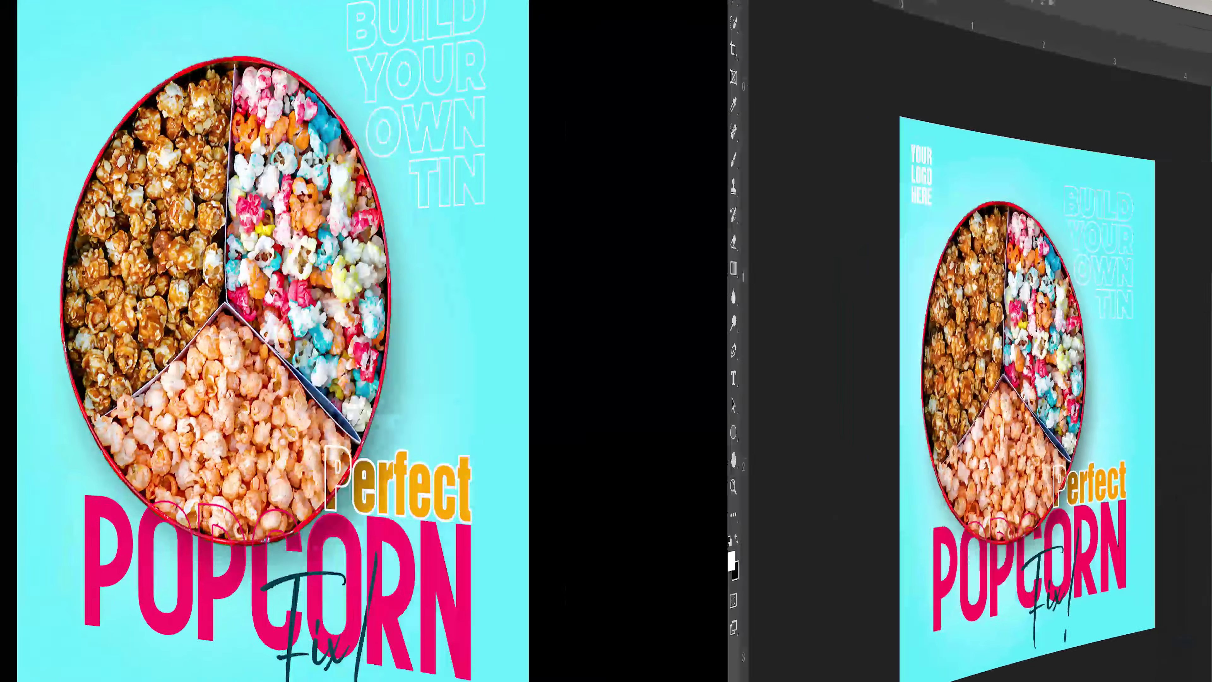